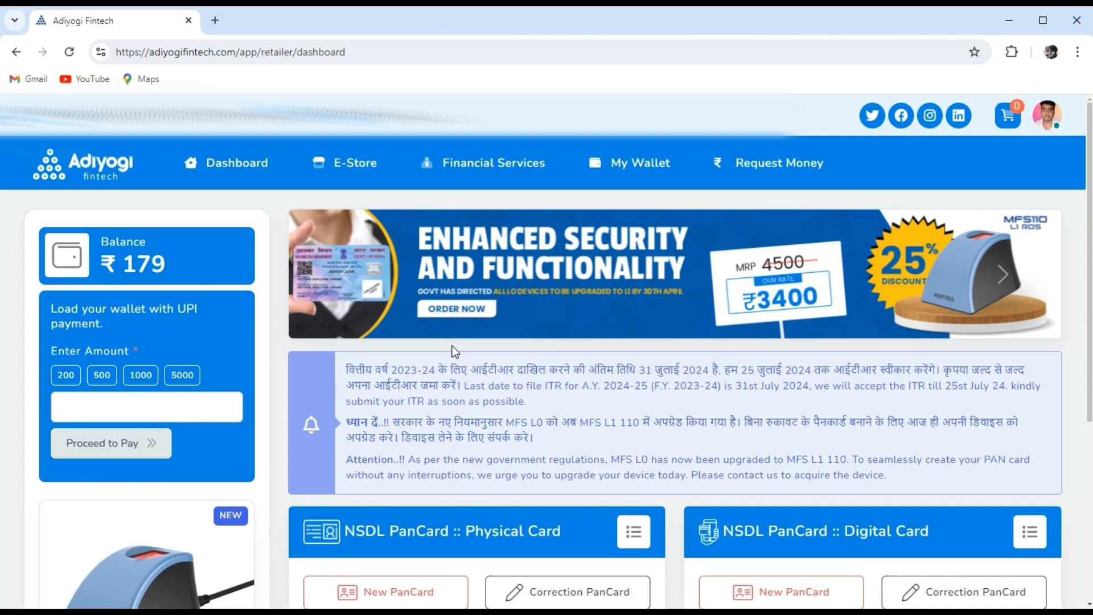
Start a new 'New Pan with Photo & Signature (Upload)' PAN application.
scroll(452, 346, down, 4)
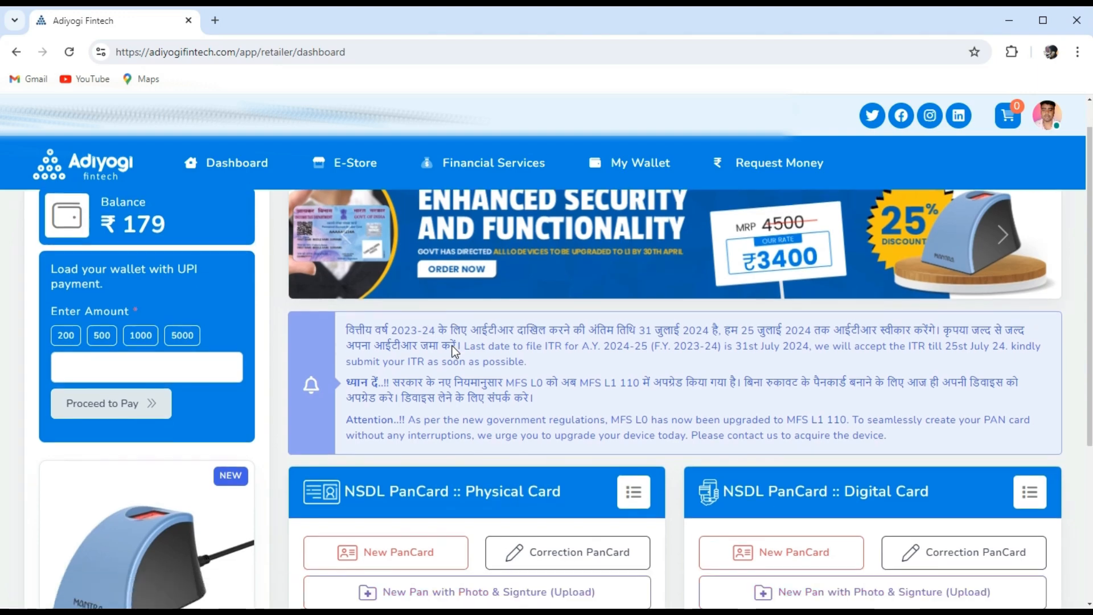
click(440, 356)
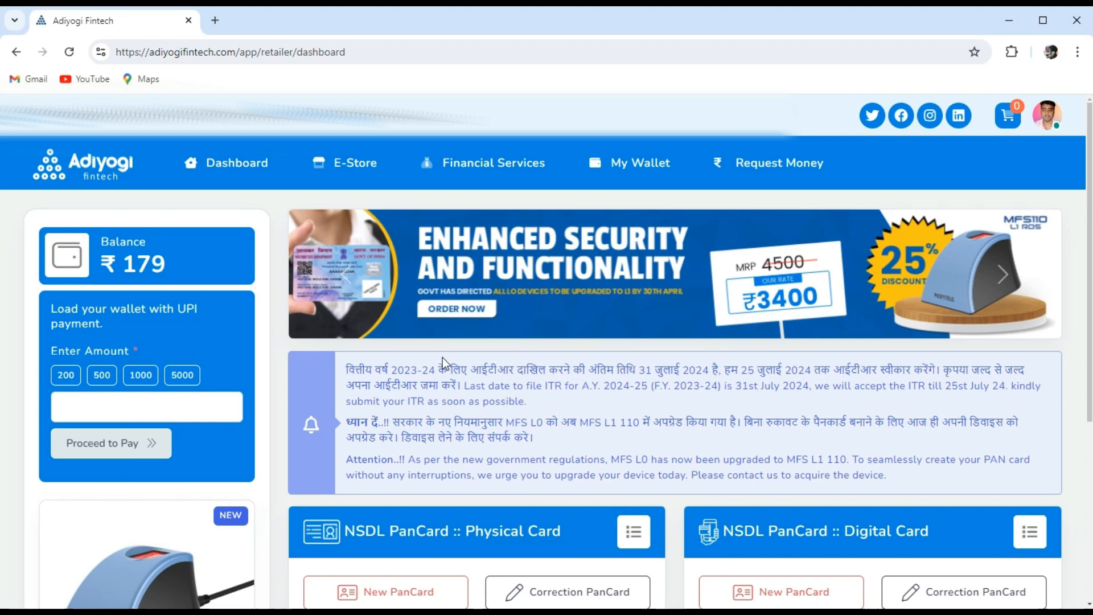
scroll(443, 357, down, 5)
scroll(442, 357, up, 3)
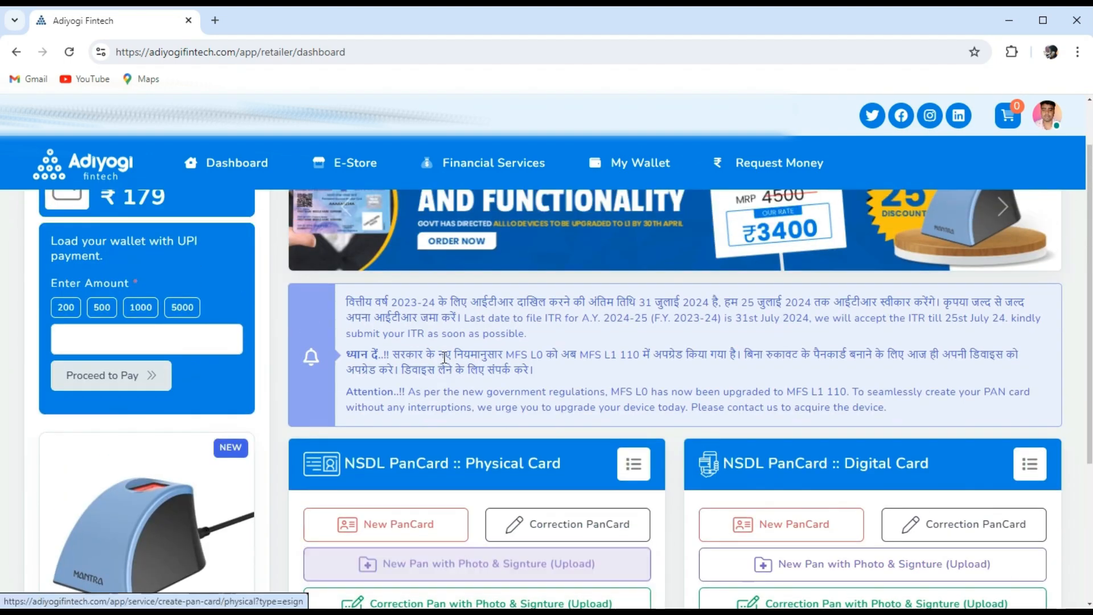
scroll(444, 361, down, 3)
scroll(445, 356, down, 1)
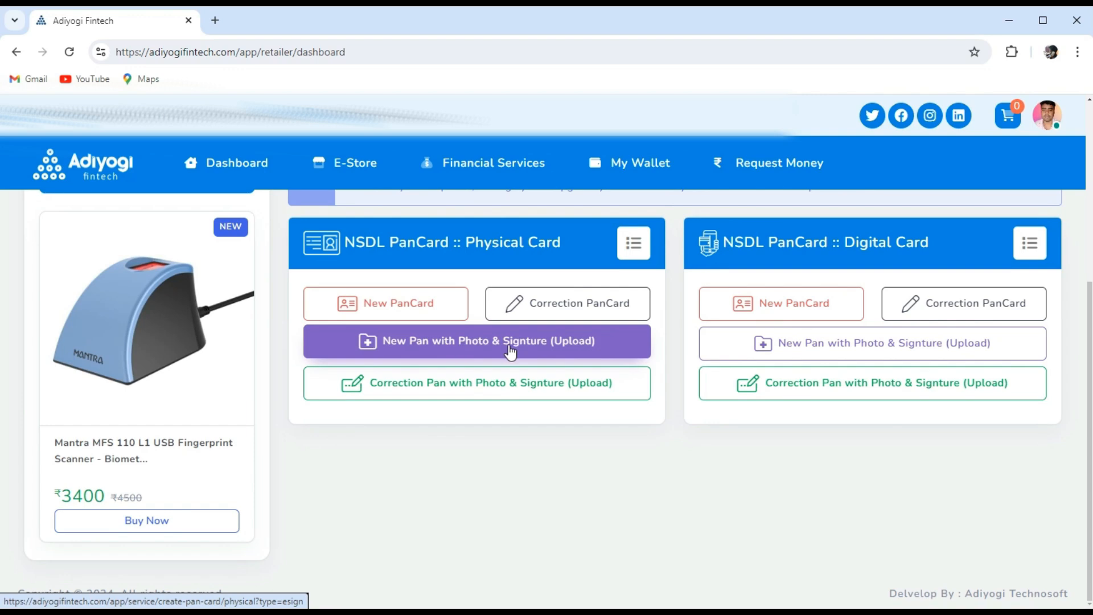
click(488, 345)
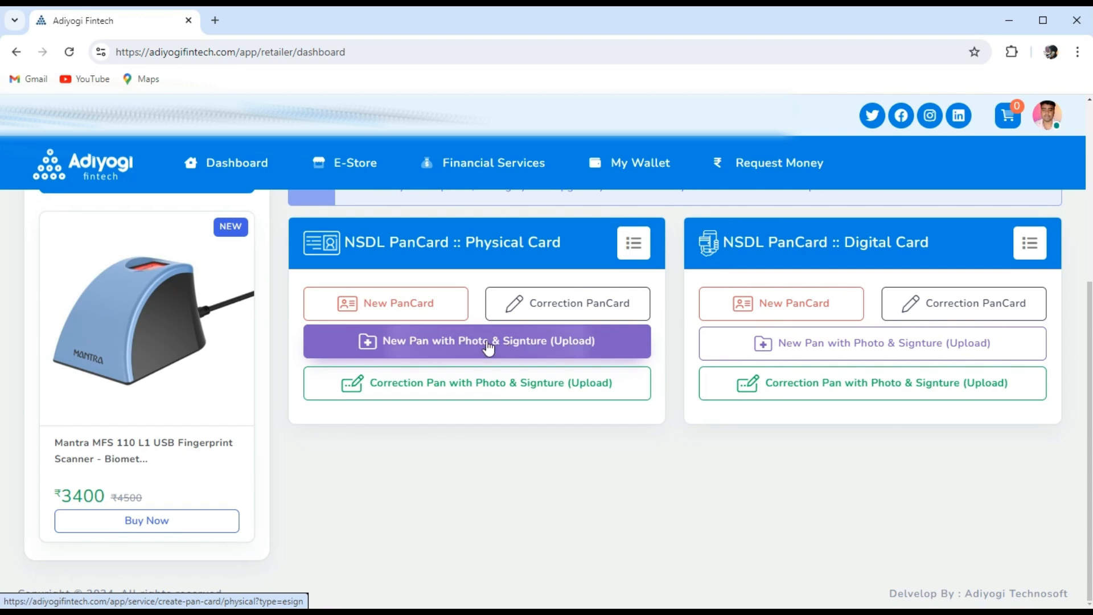
Enter the customer's mobile number, first name and last name.
click(433, 318)
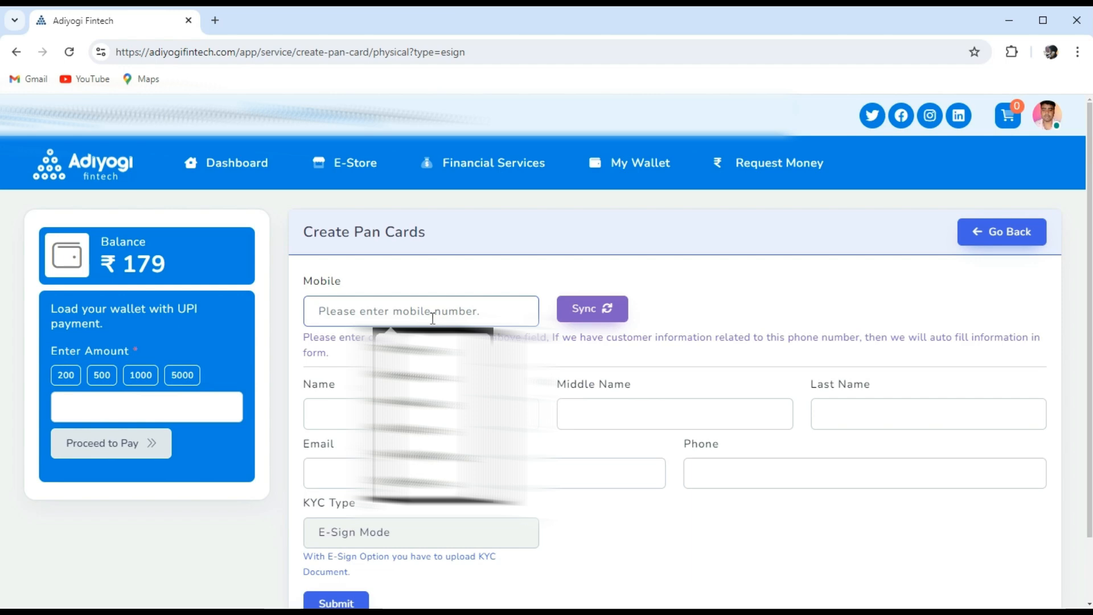
text(86)
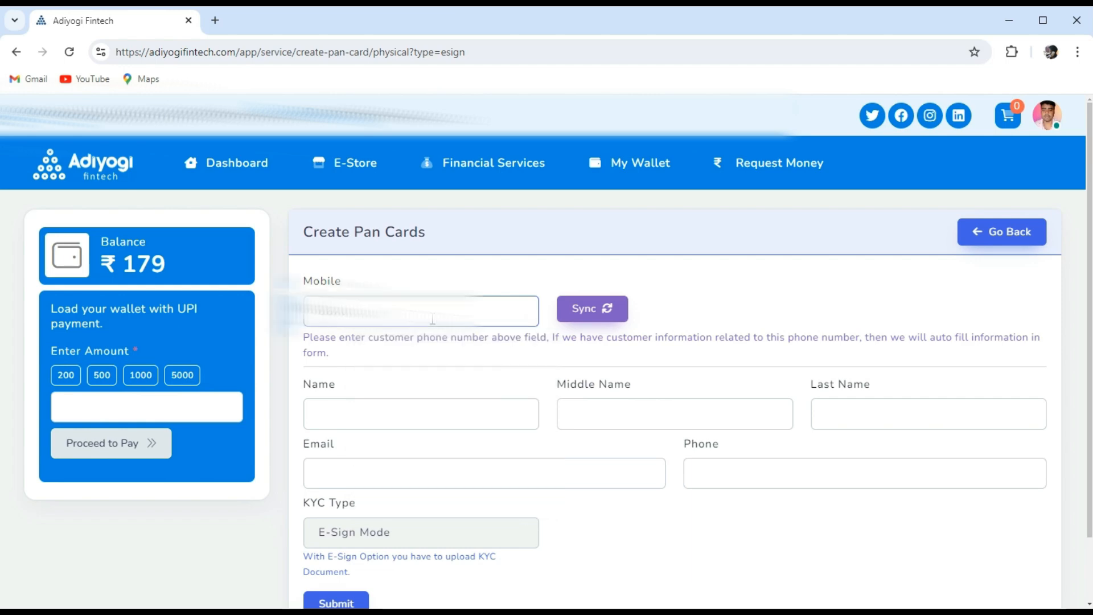
text(0000)
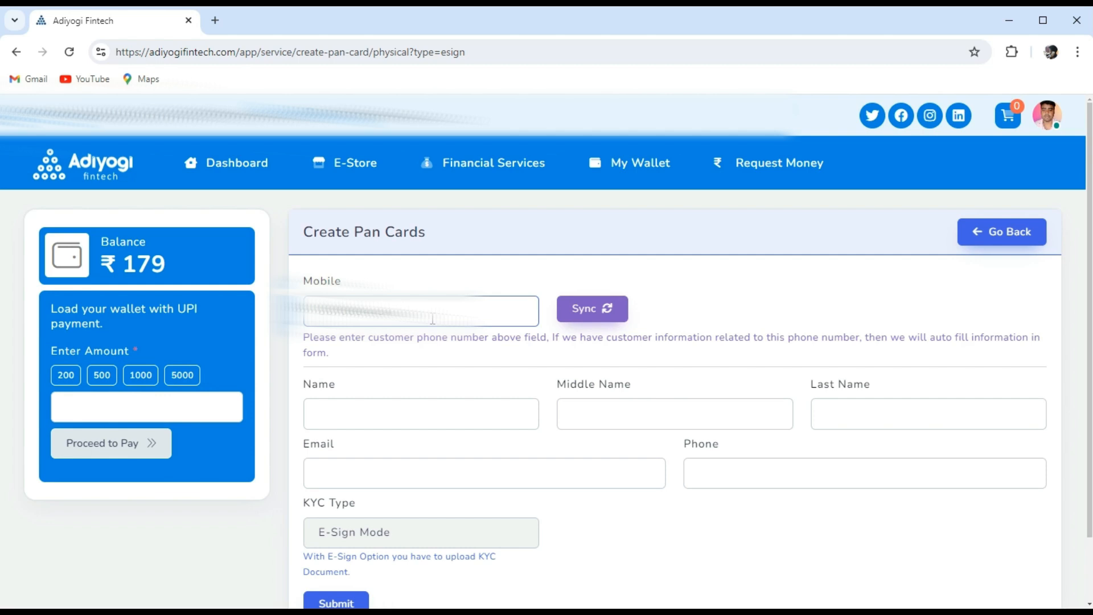
click(341, 399)
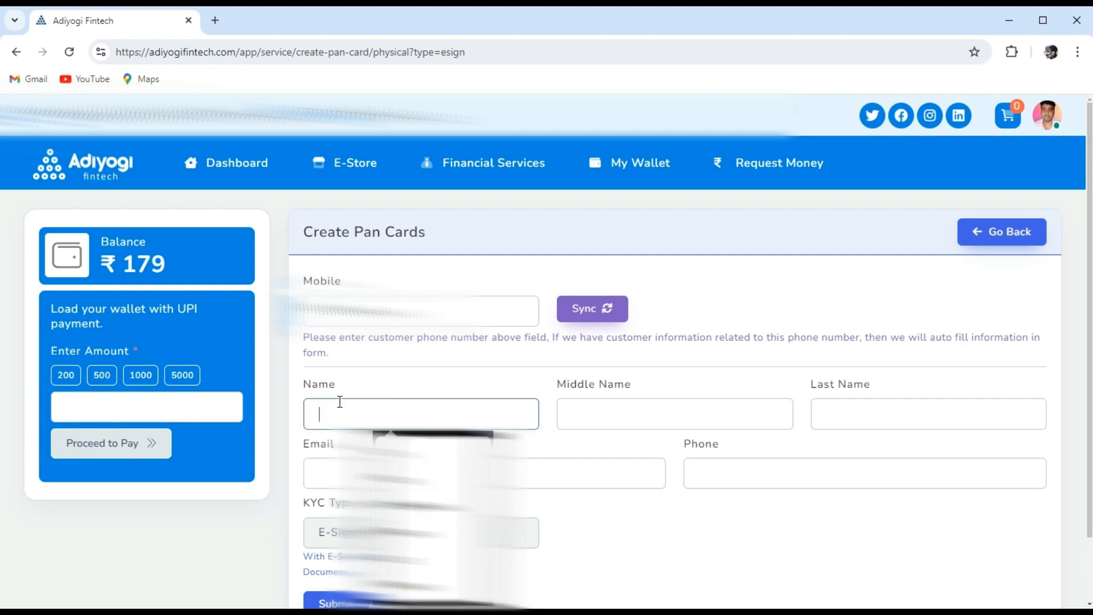
key(Down)
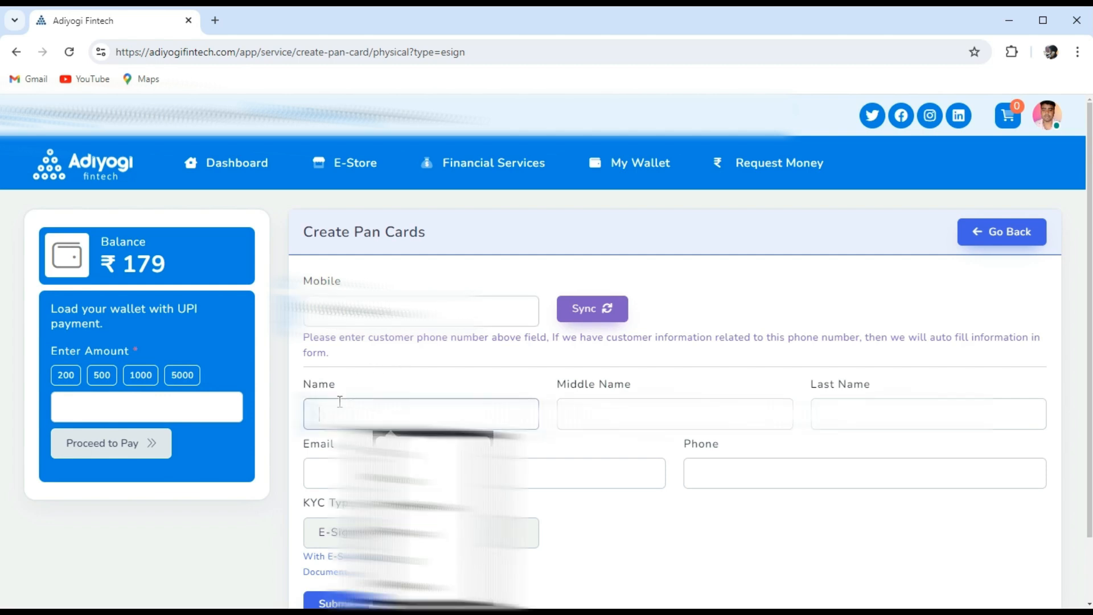
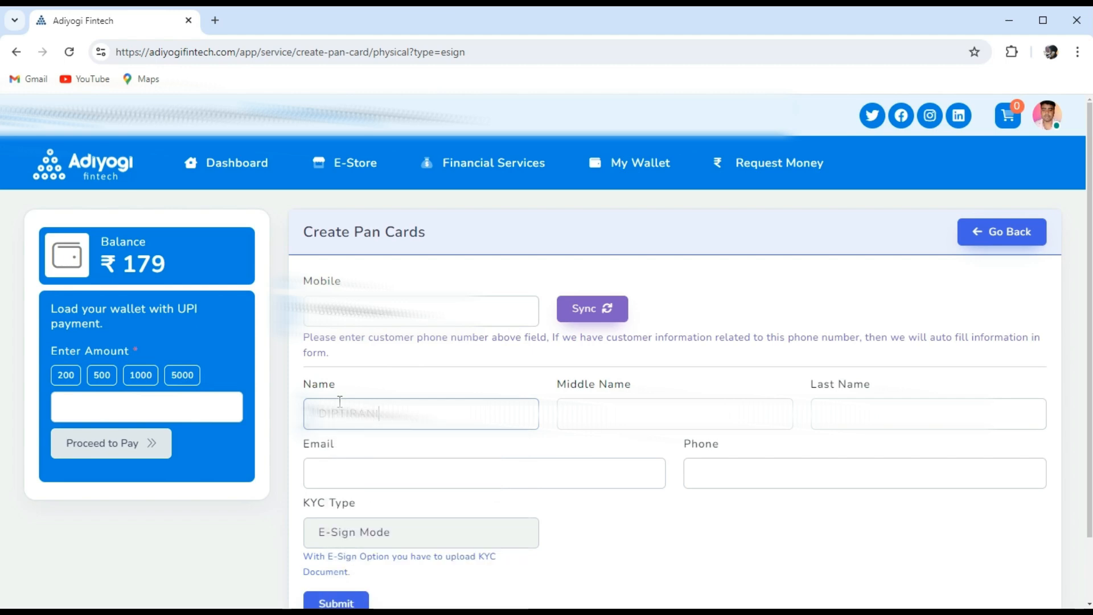
key(Tab)
key(Tab)
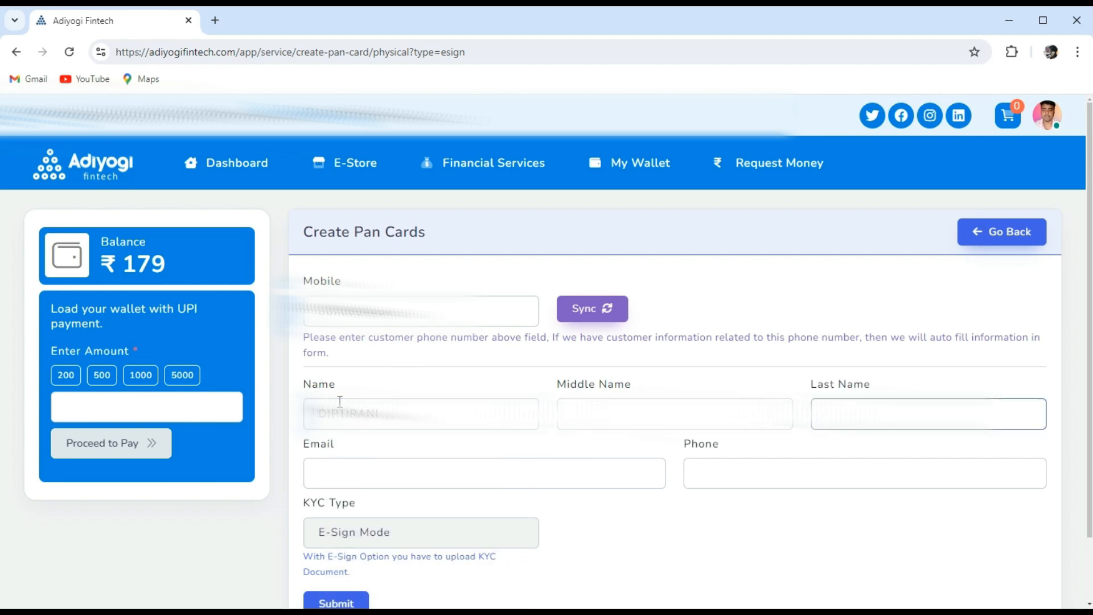
Fill in the customer's e-mail from the saved suggestion and their phone number.
click(448, 477)
key(Down)
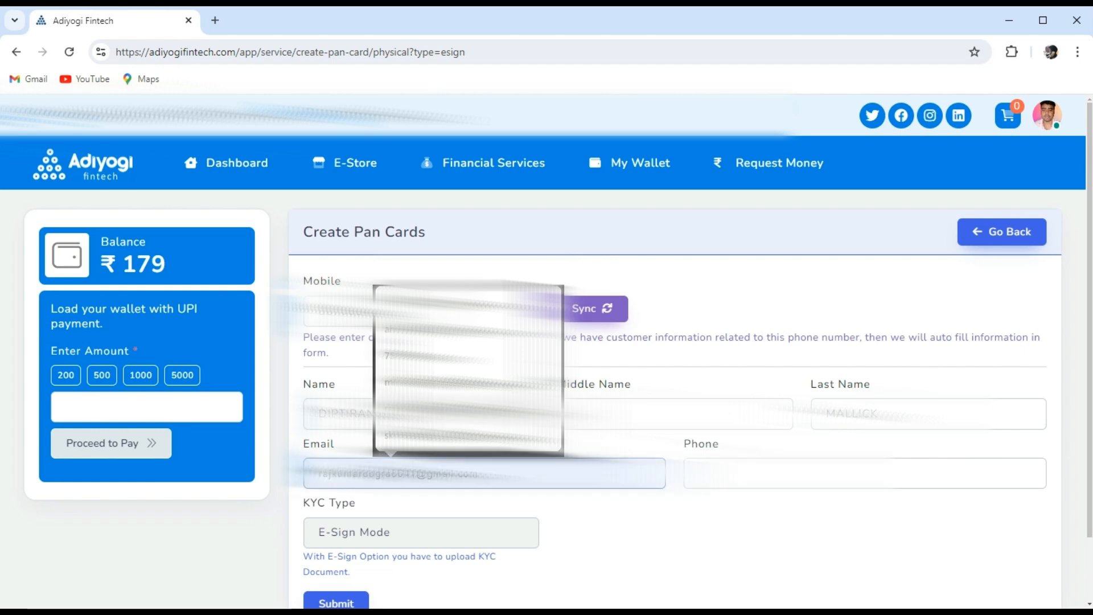
key(Return)
click(699, 474)
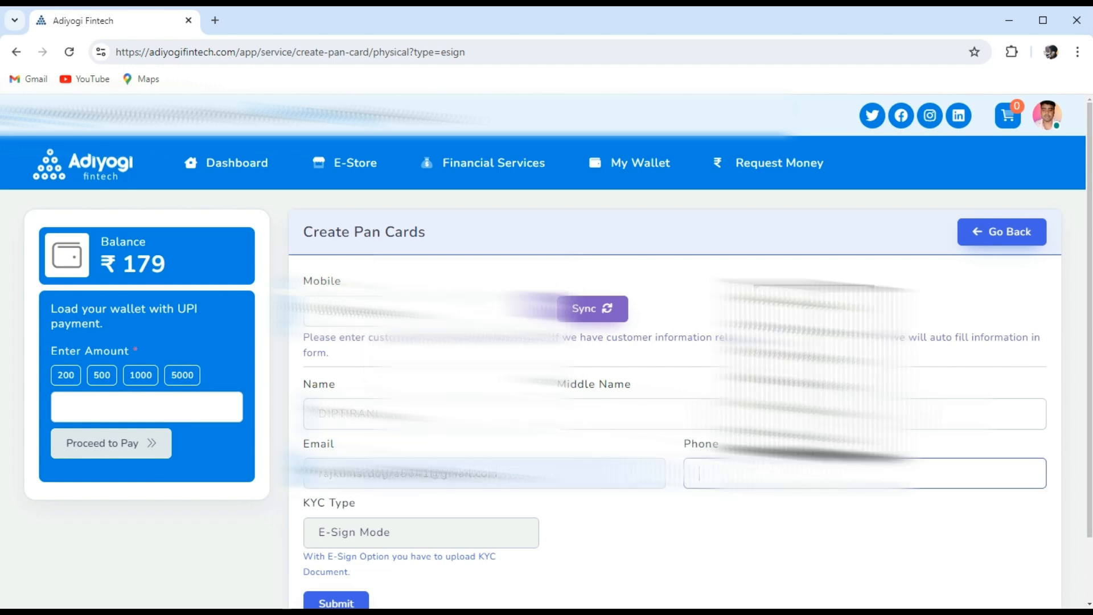
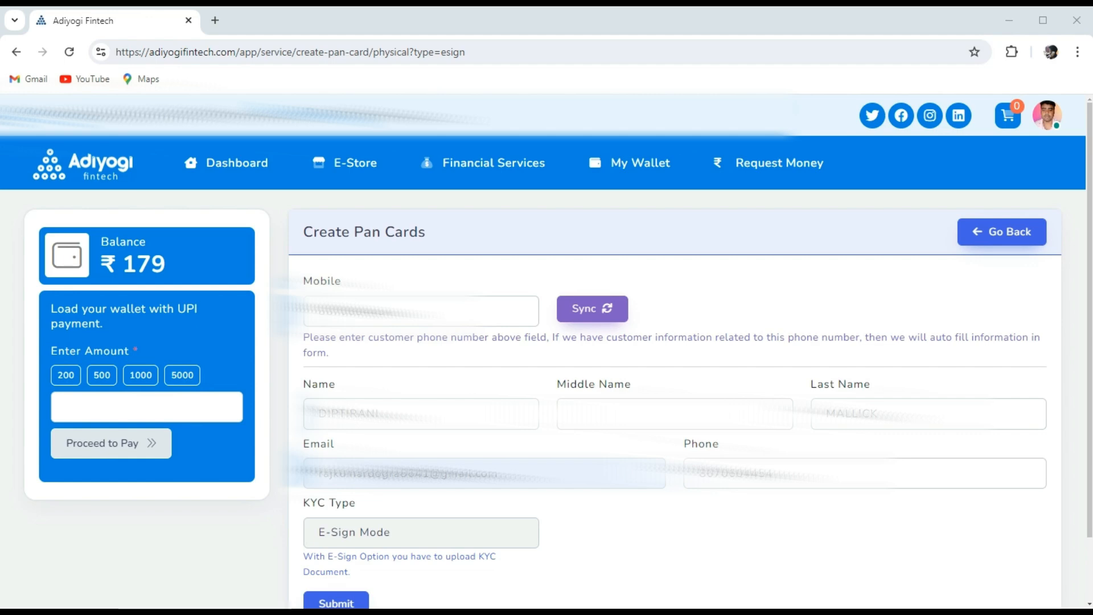
scroll(781, 503, down, 2)
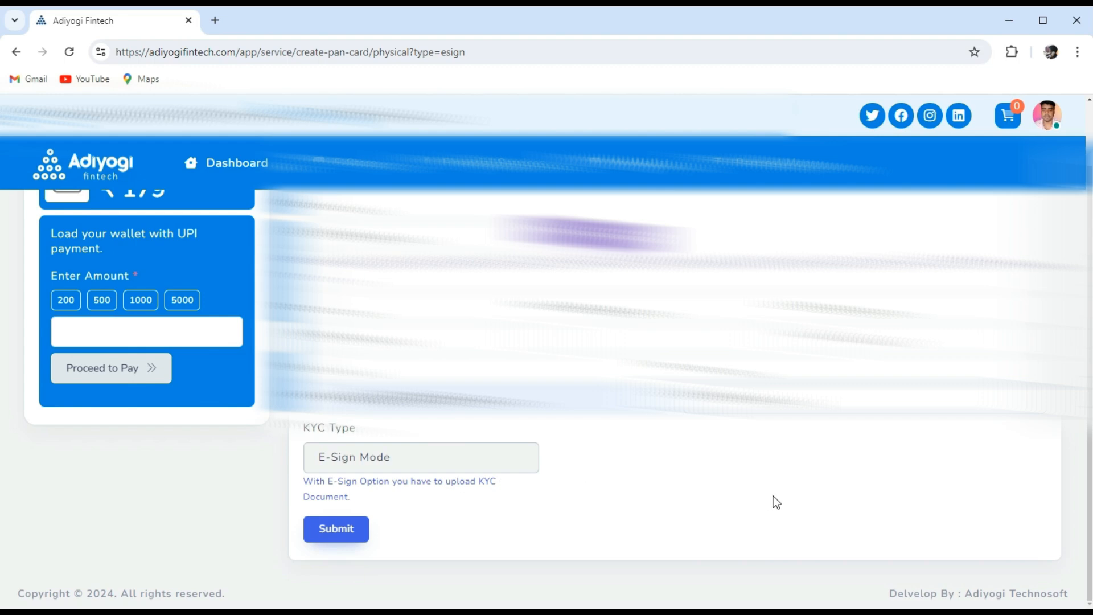
scroll(768, 499, up, 1)
scroll(766, 498, down, 1)
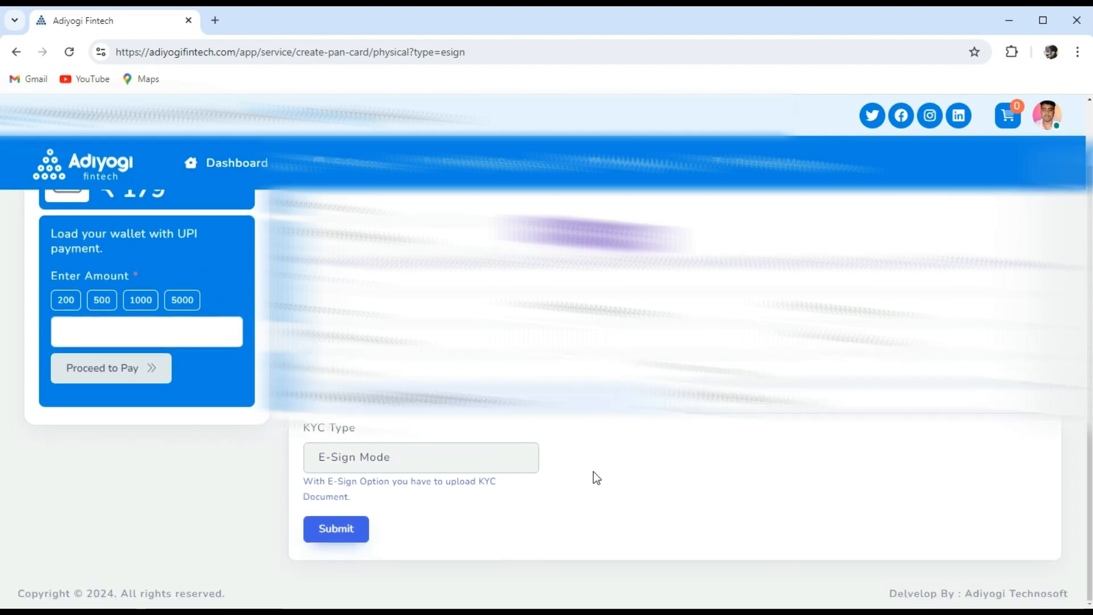
Submit the Create Pan Cards form to review name, e-mail and phone on Check Details.
click(352, 535)
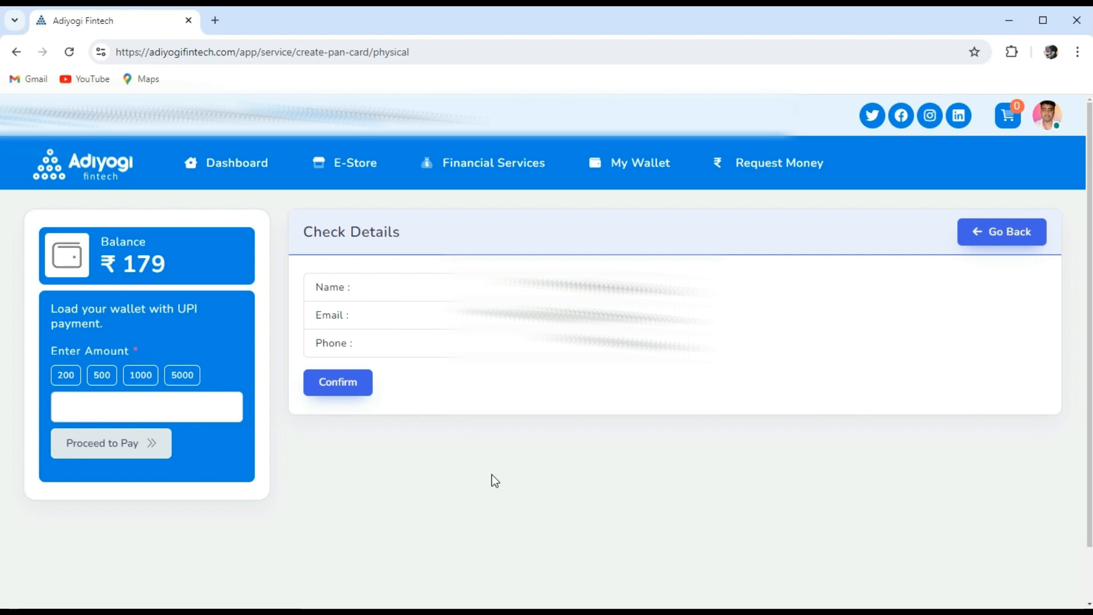
Confirm the details, agree to location monitoring and allow location access this time.
click(350, 386)
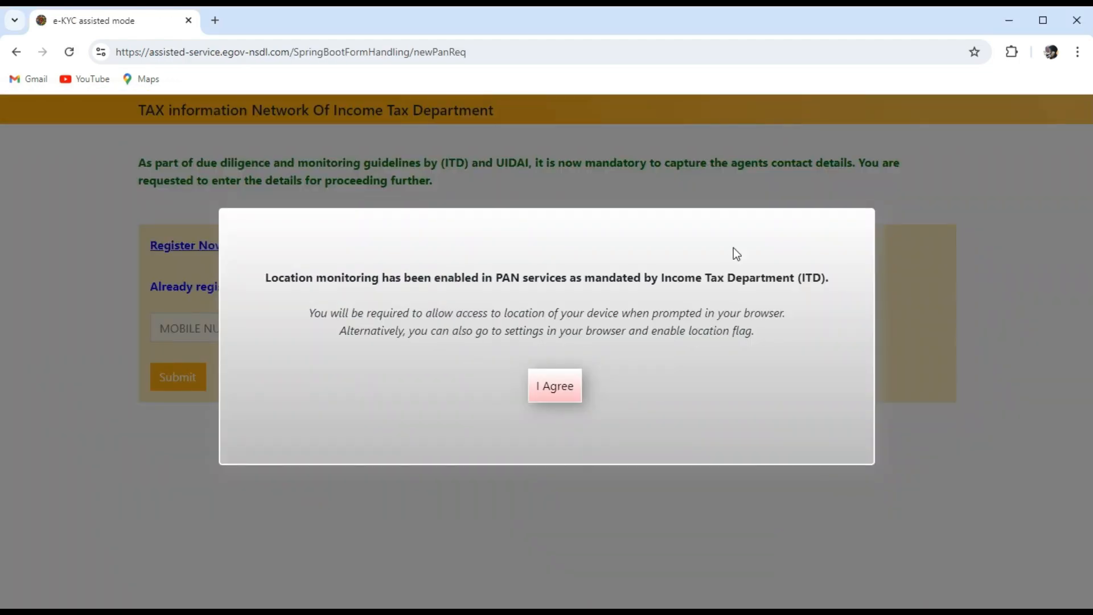
click(552, 386)
click(256, 322)
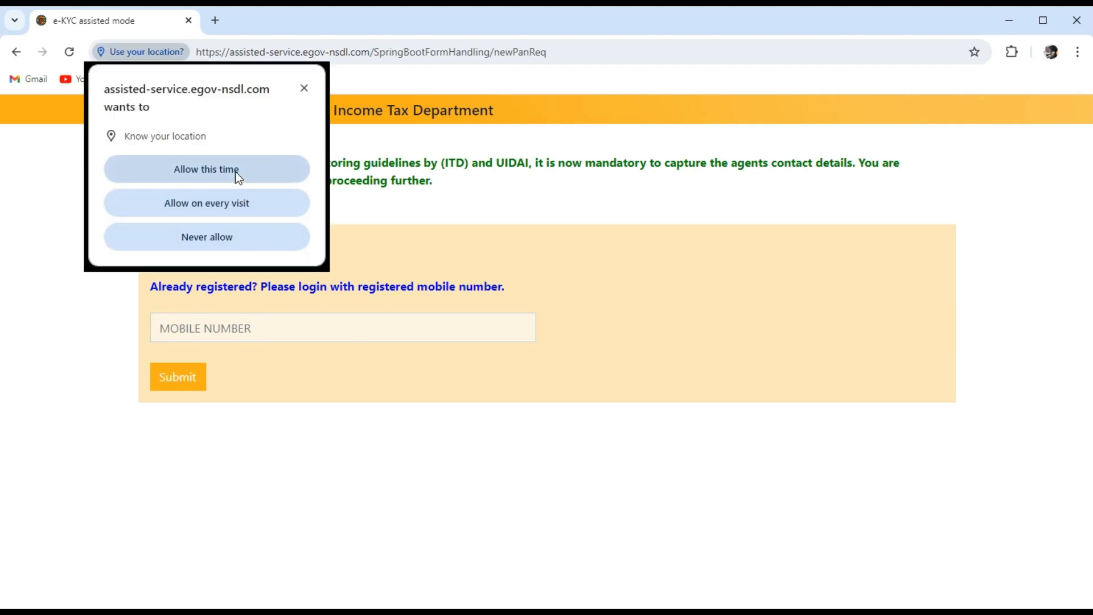
click(235, 171)
Enter the agent's registered mobile number and submit it to request an OTP.
click(245, 329)
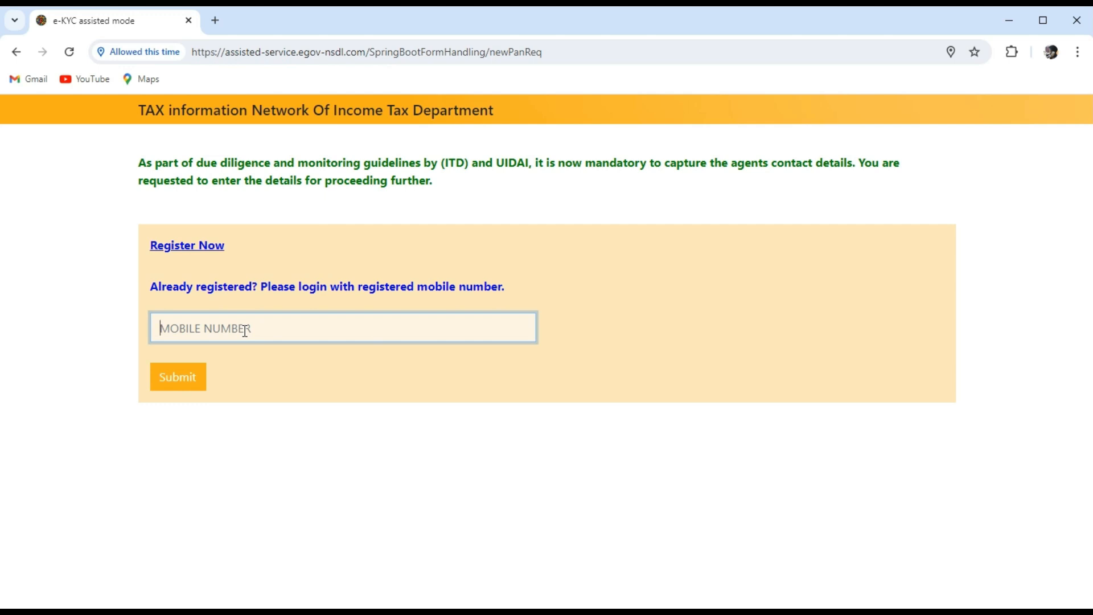
text(98)
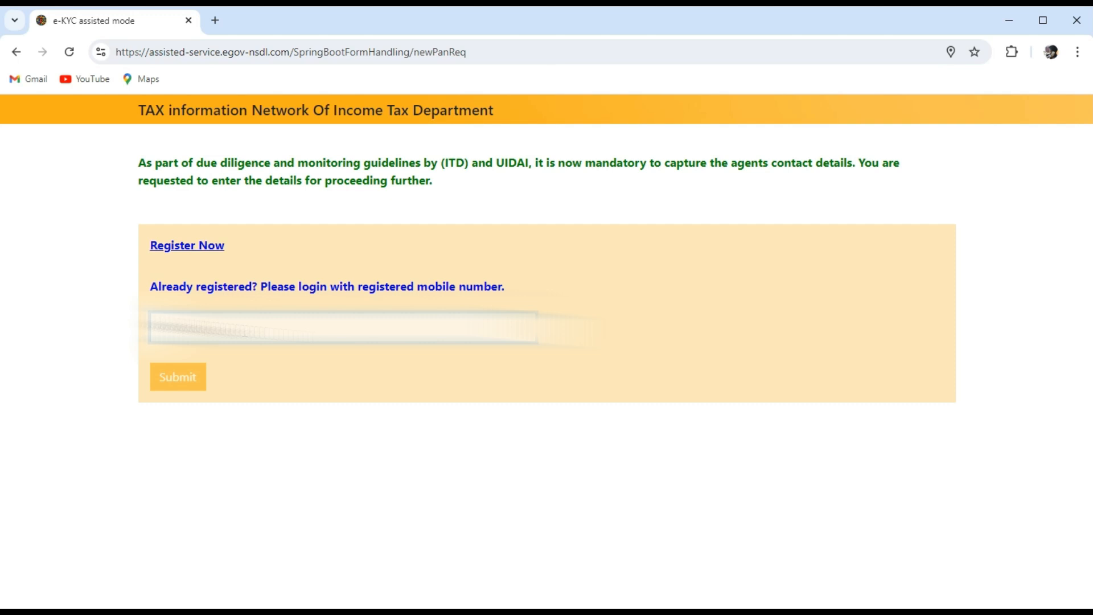
text(0)
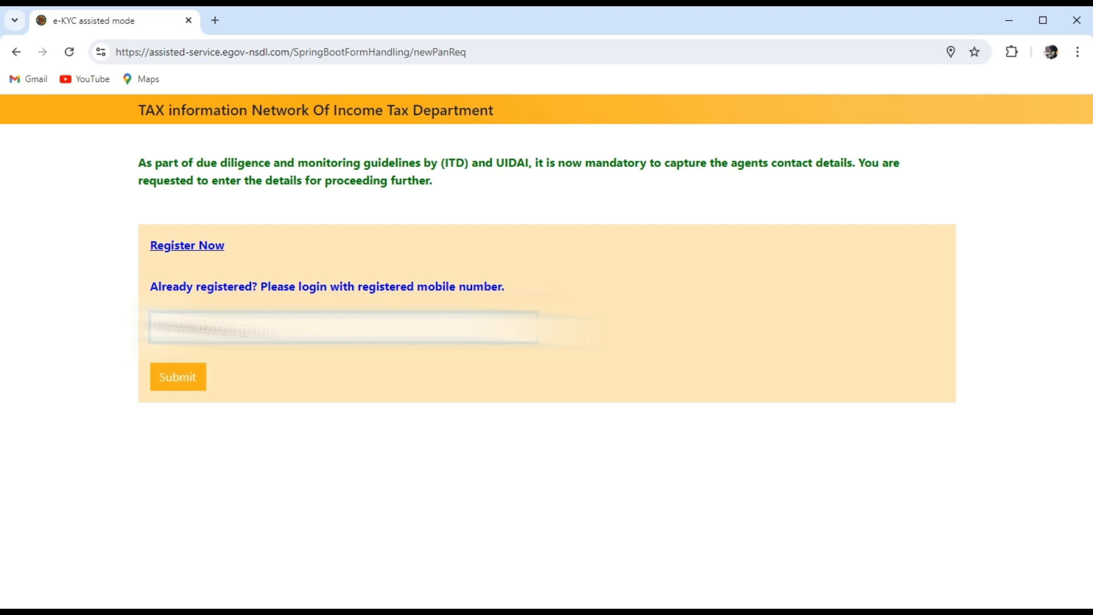
click(180, 376)
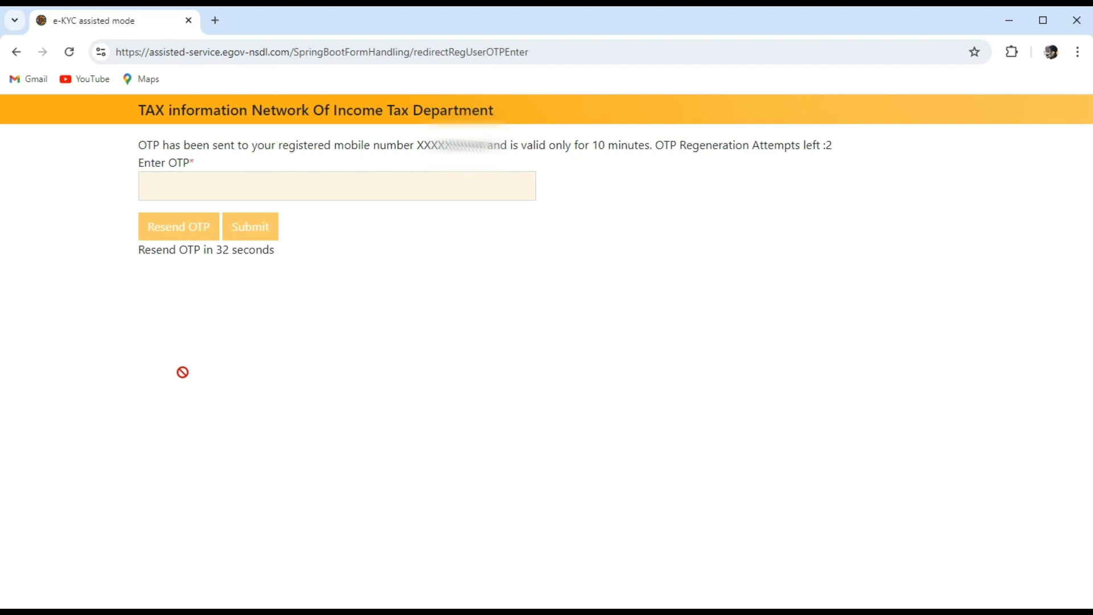
Place the cursor in the Enter OTP field once the OTP page loads.
click(367, 193)
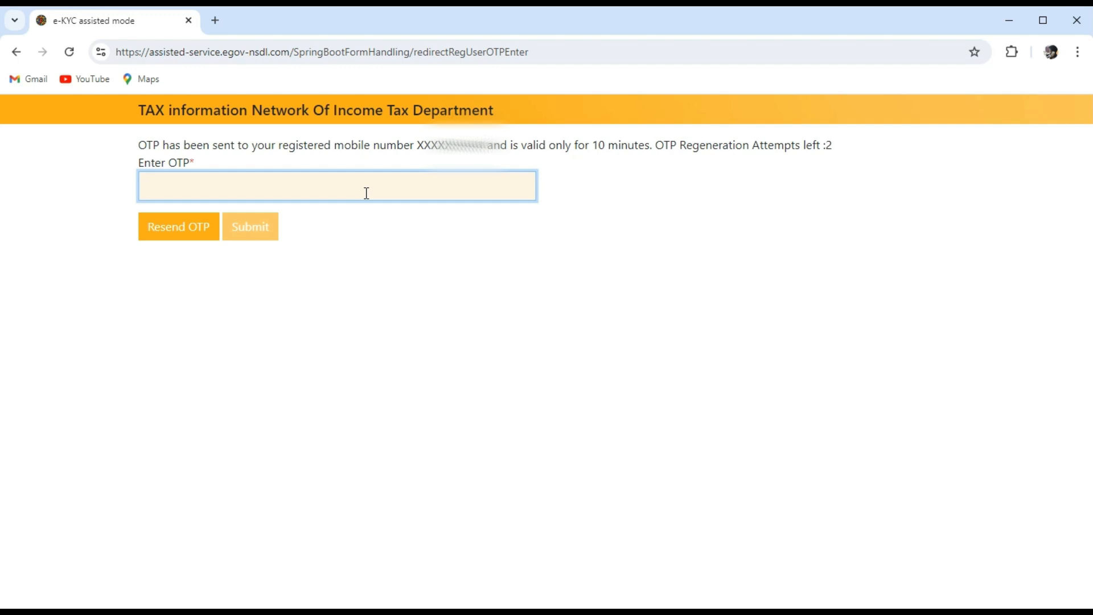
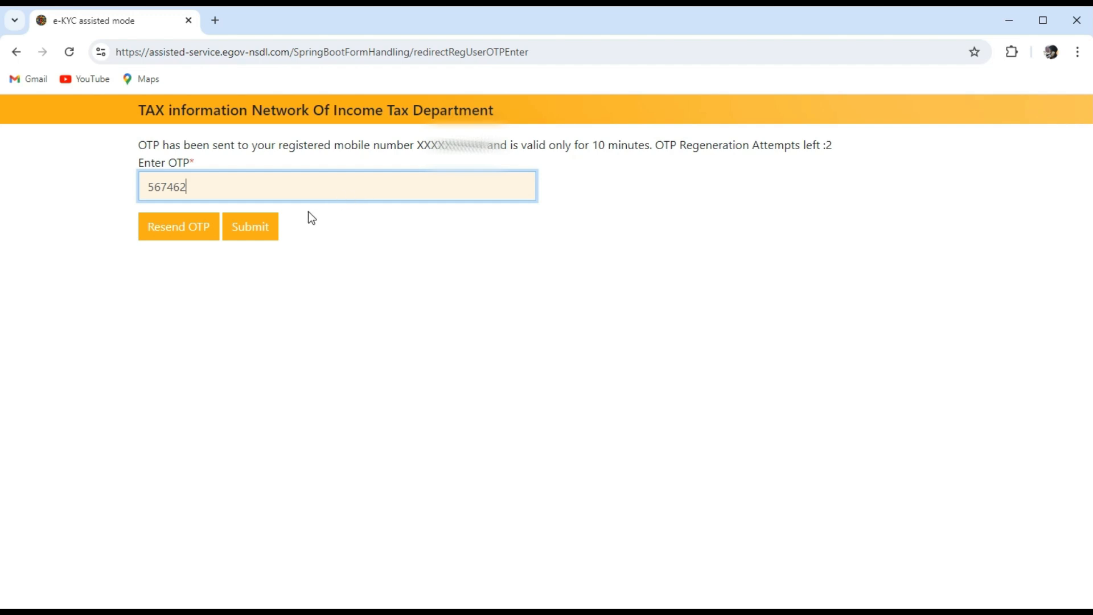
Enter the received OTP and submit it to log in.
click(252, 226)
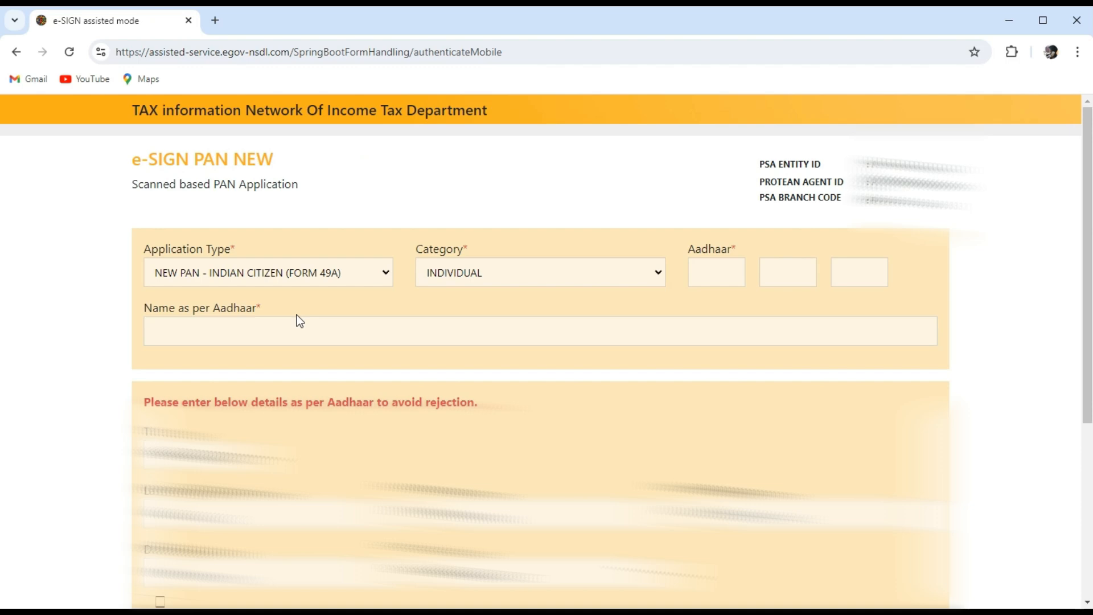
Enter the applicant's Aadhaar number and name as per Aadhaar.
scroll(615, 405, down, 5)
scroll(615, 404, up, 4)
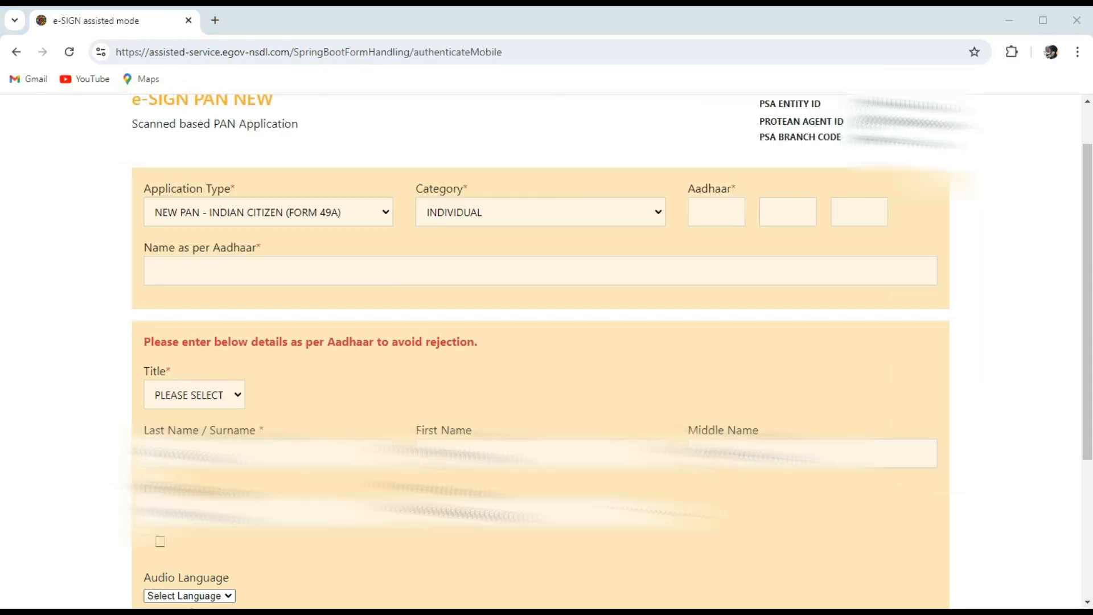
key(alt+Tab)
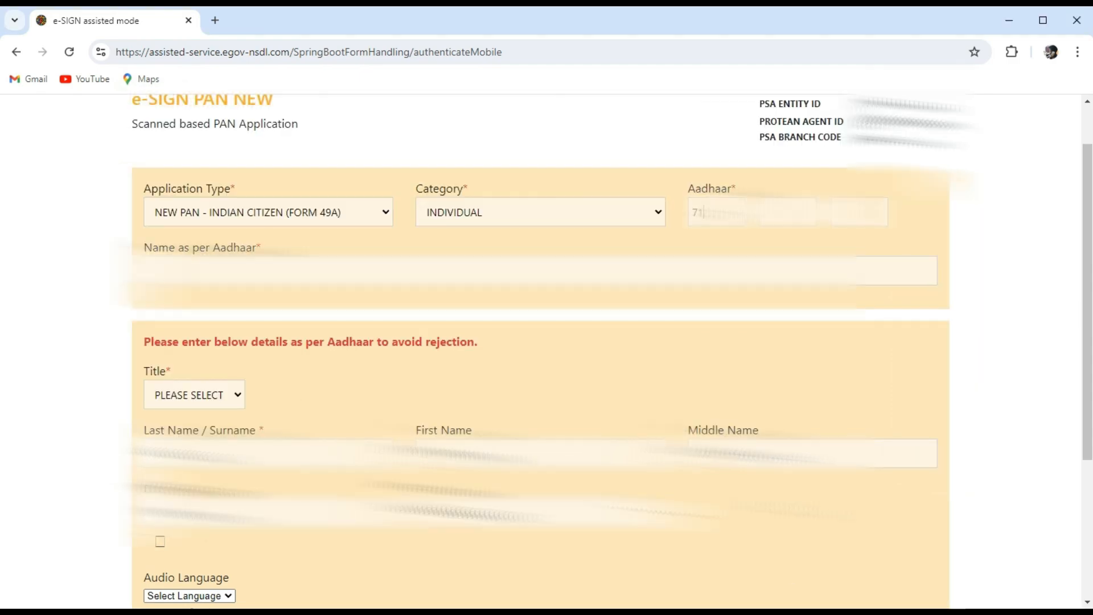
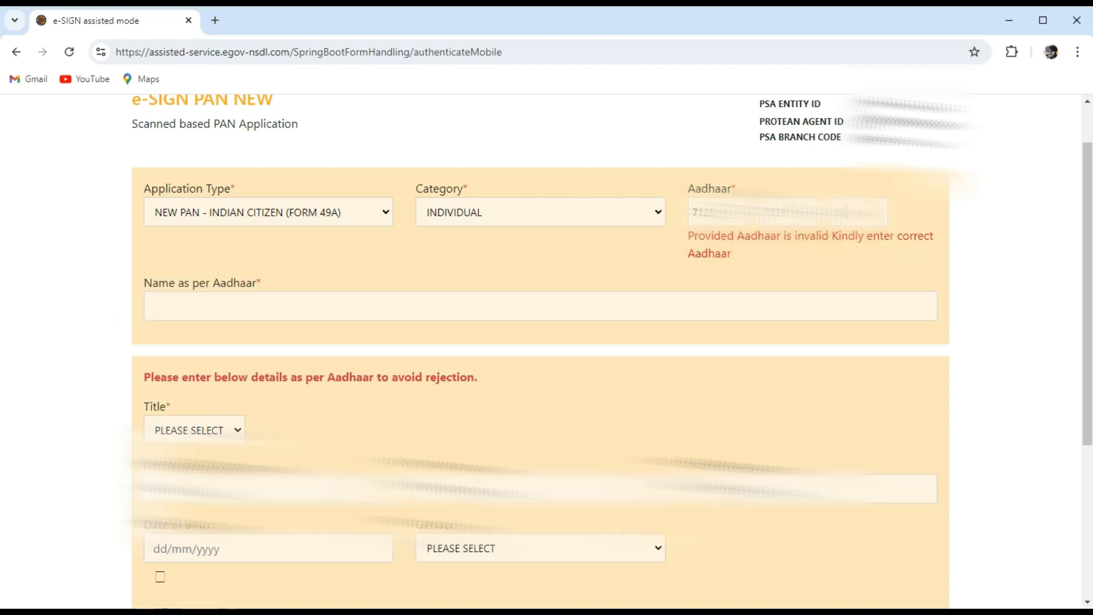
click(203, 311)
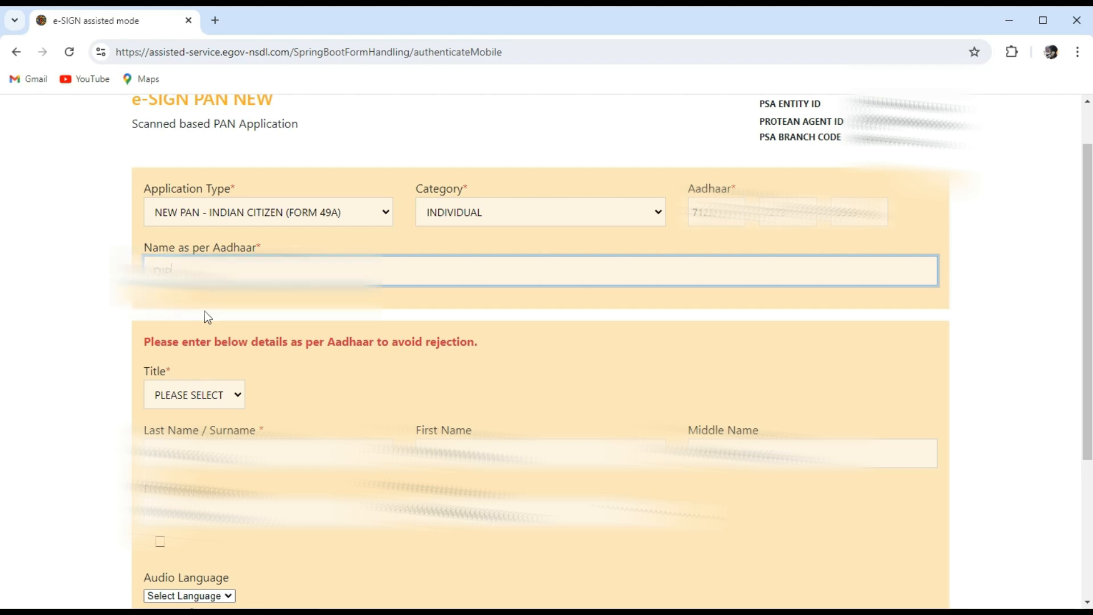
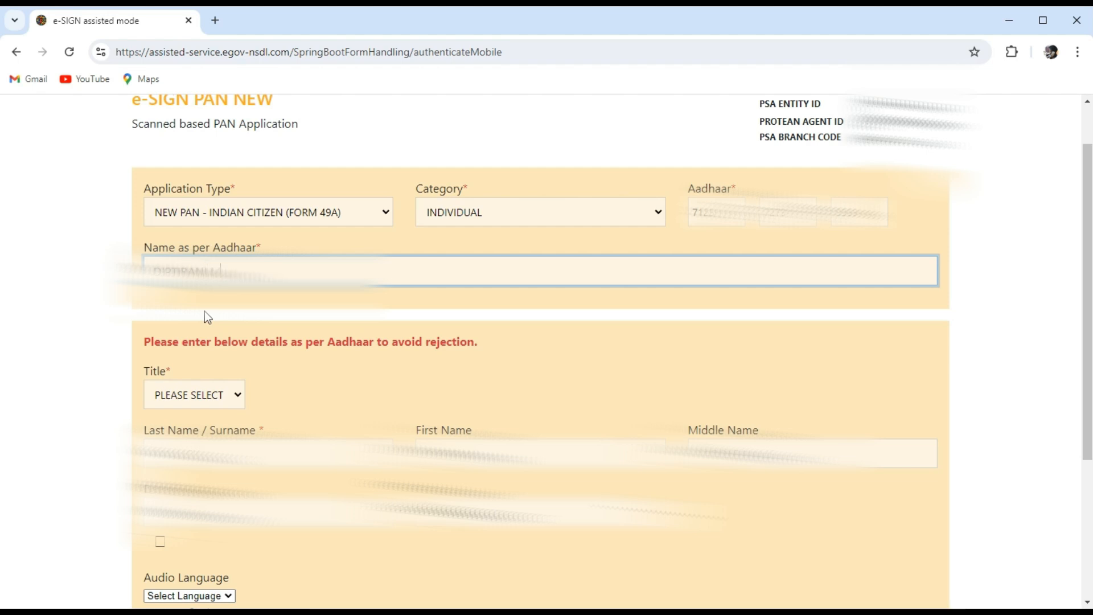
Set the title to SMT, enter the date of birth, and accept the Aadhaar e-sign consent.
click(220, 390)
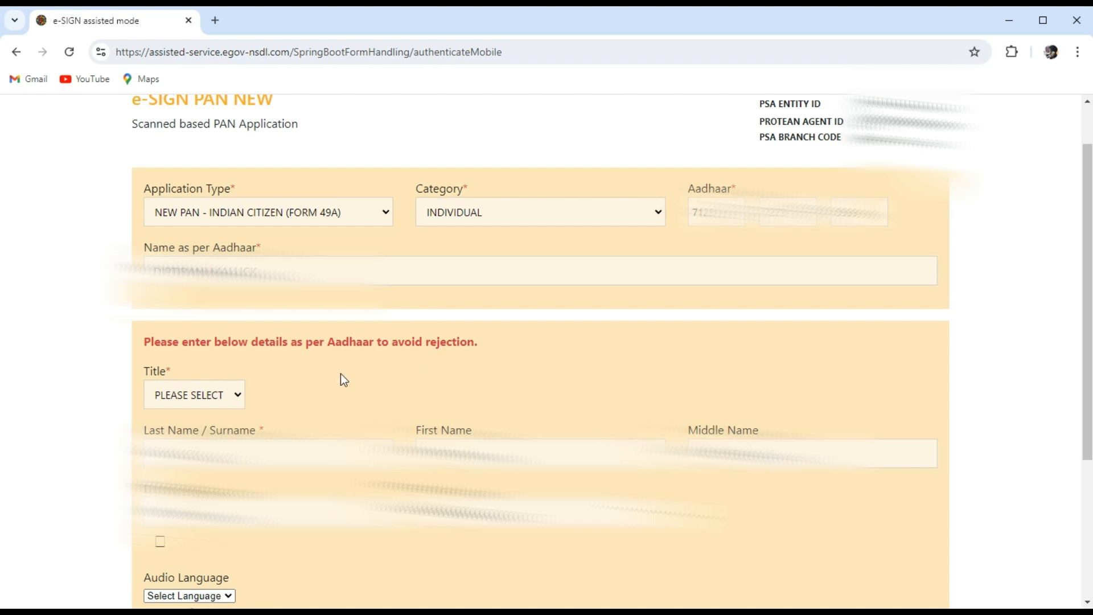
click(192, 439)
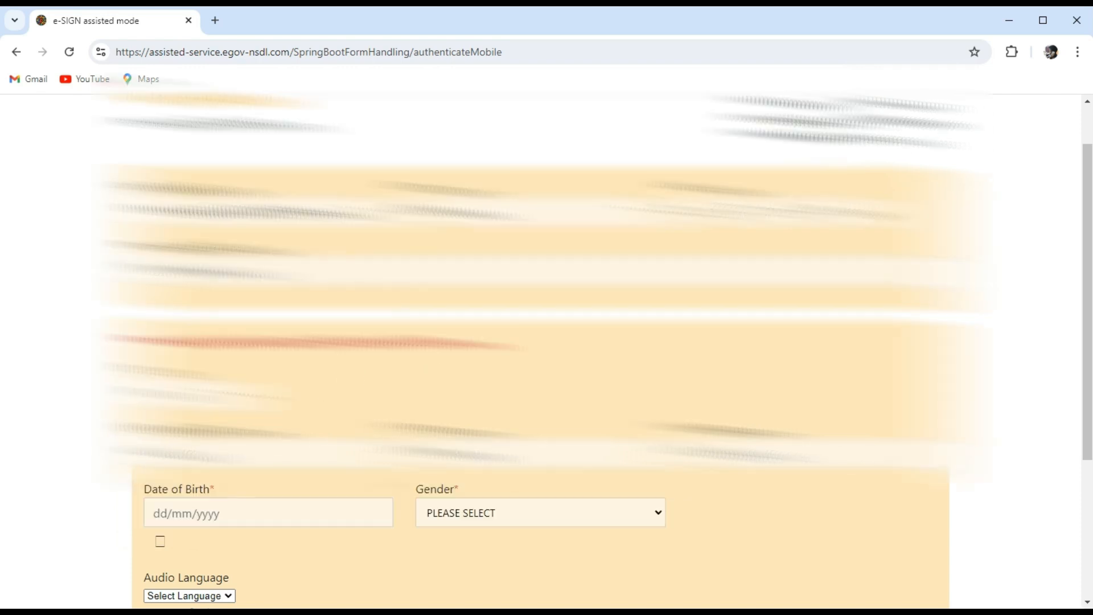
scroll(429, 438, down, 2)
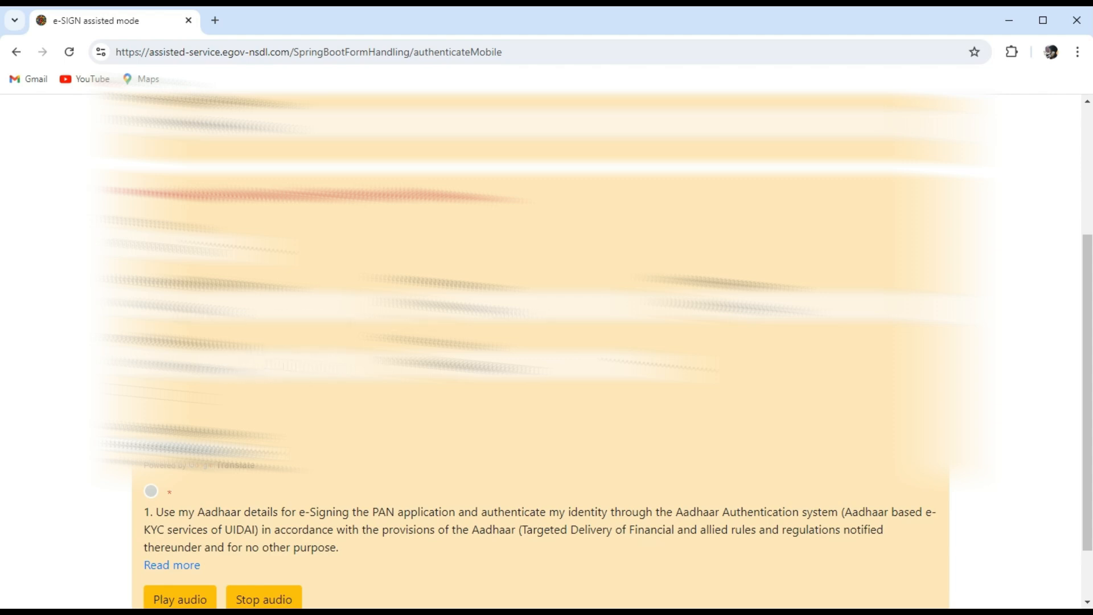
click(250, 367)
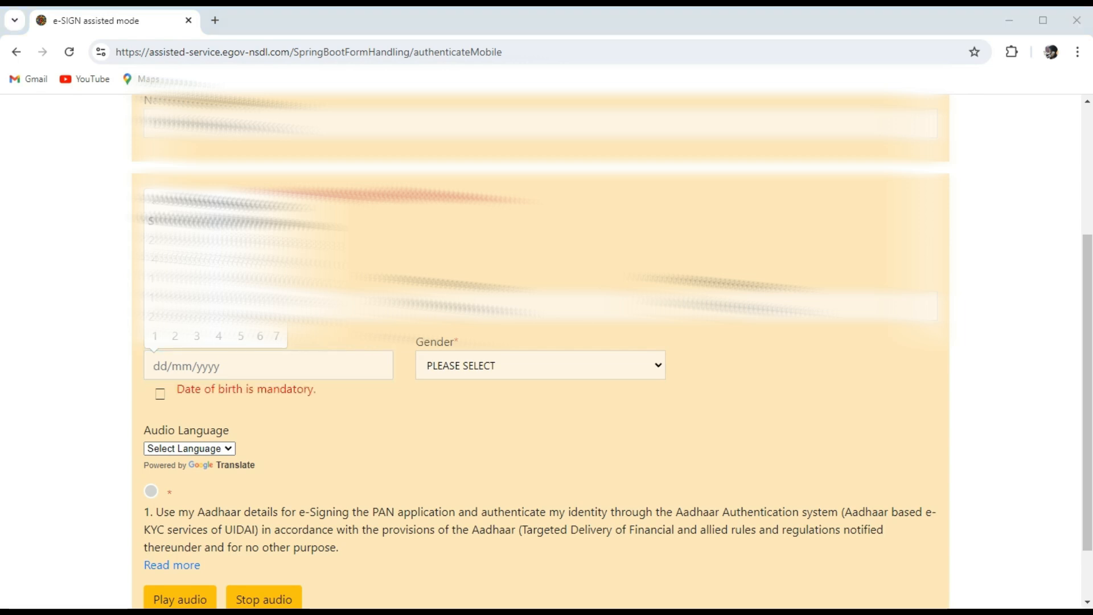
key(alt+Tab)
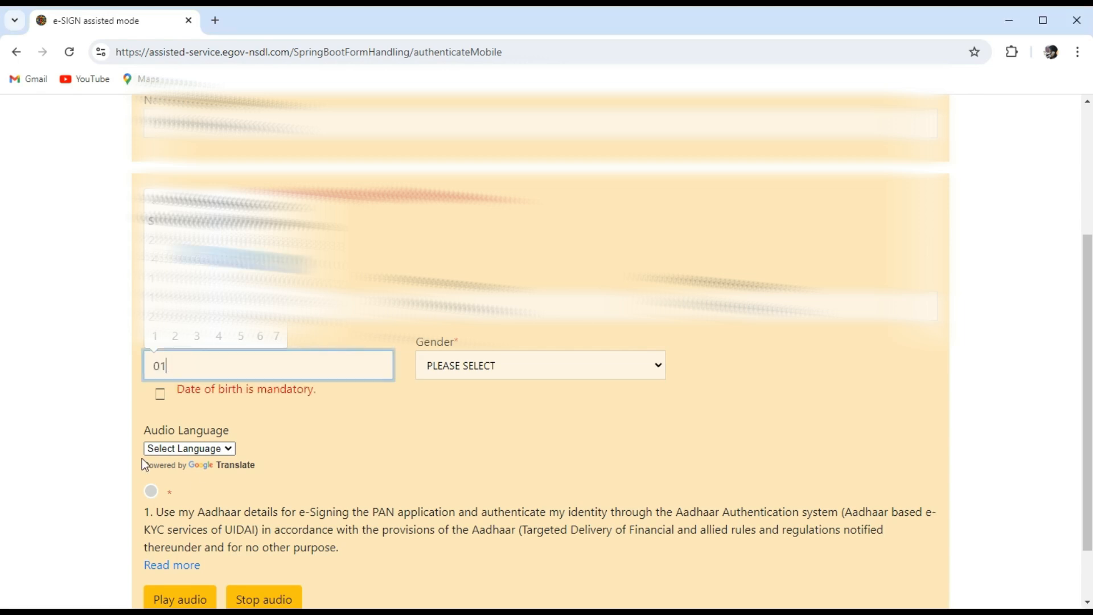
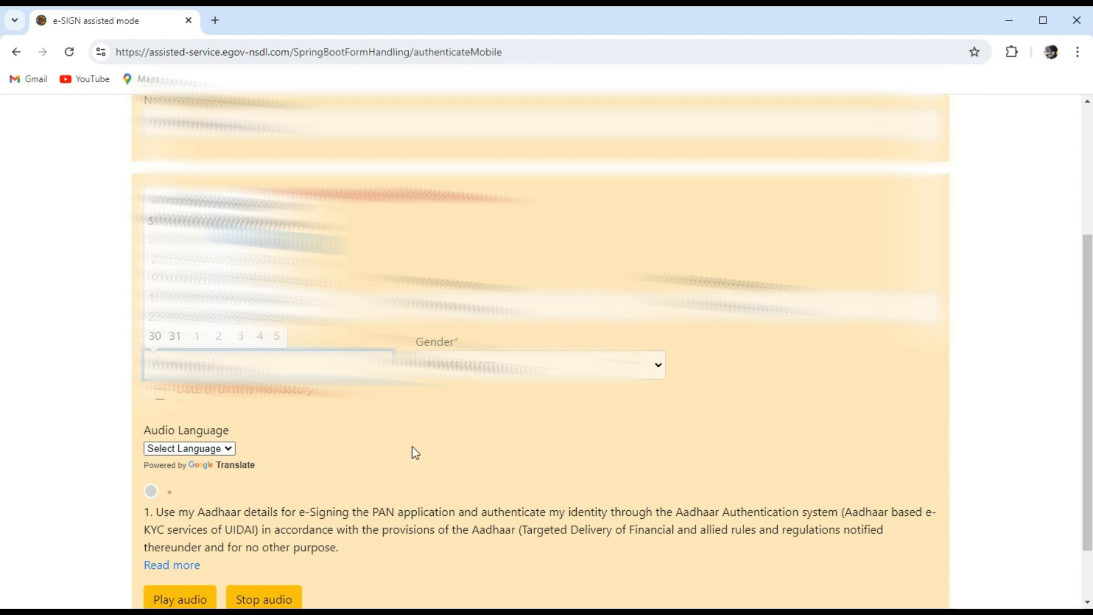
click(456, 390)
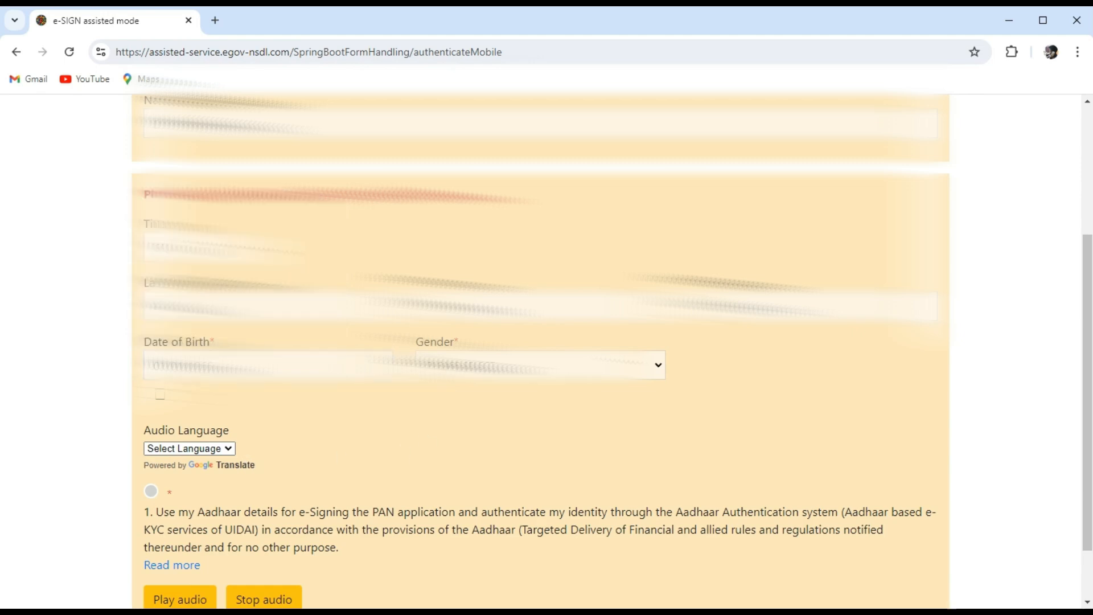
scroll(478, 418, down, 2)
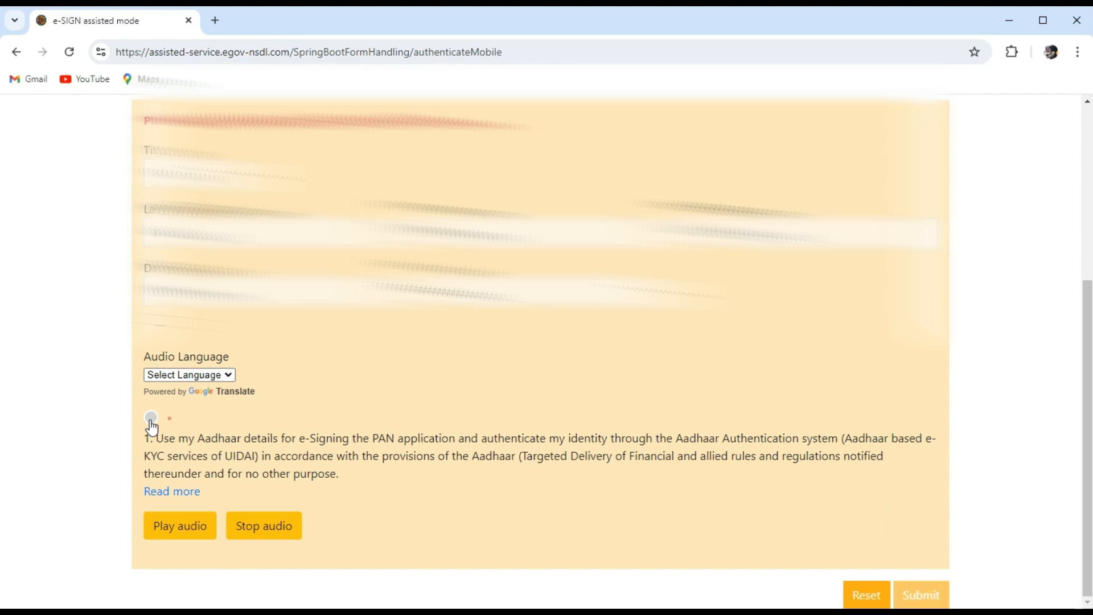
click(151, 420)
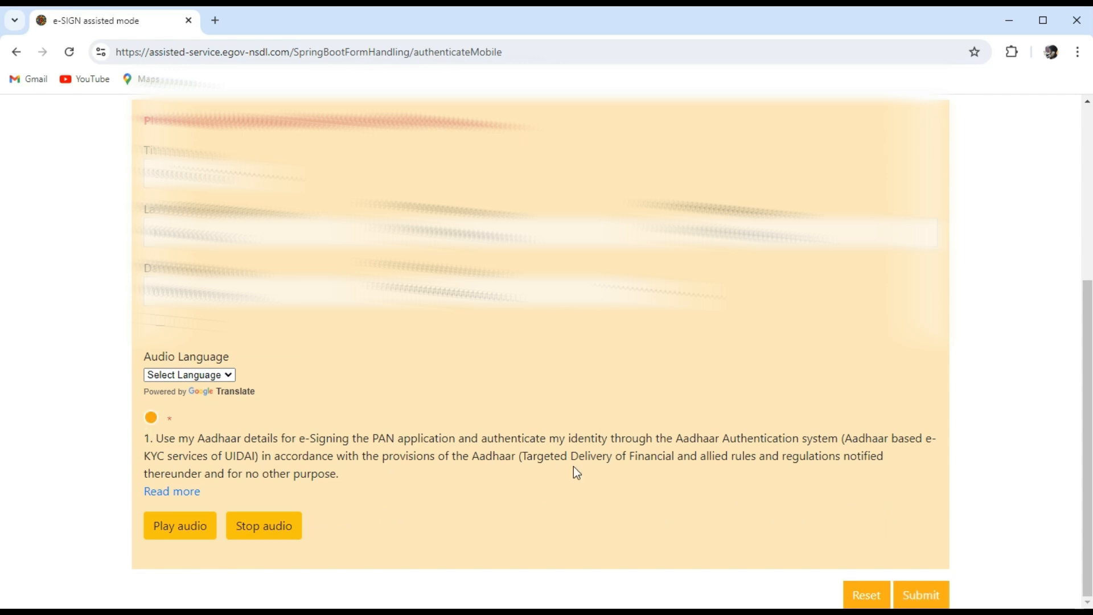
Submit the Aadhaar-based applicant details and continue with Next to the Parents Details page.
click(923, 595)
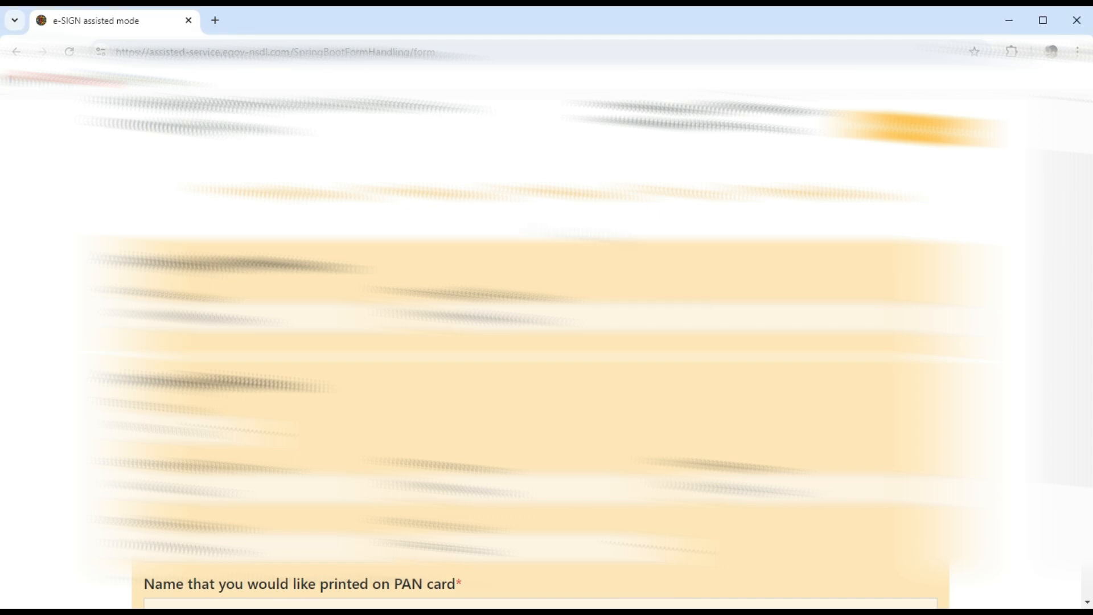
scroll(546, 341, down, 3)
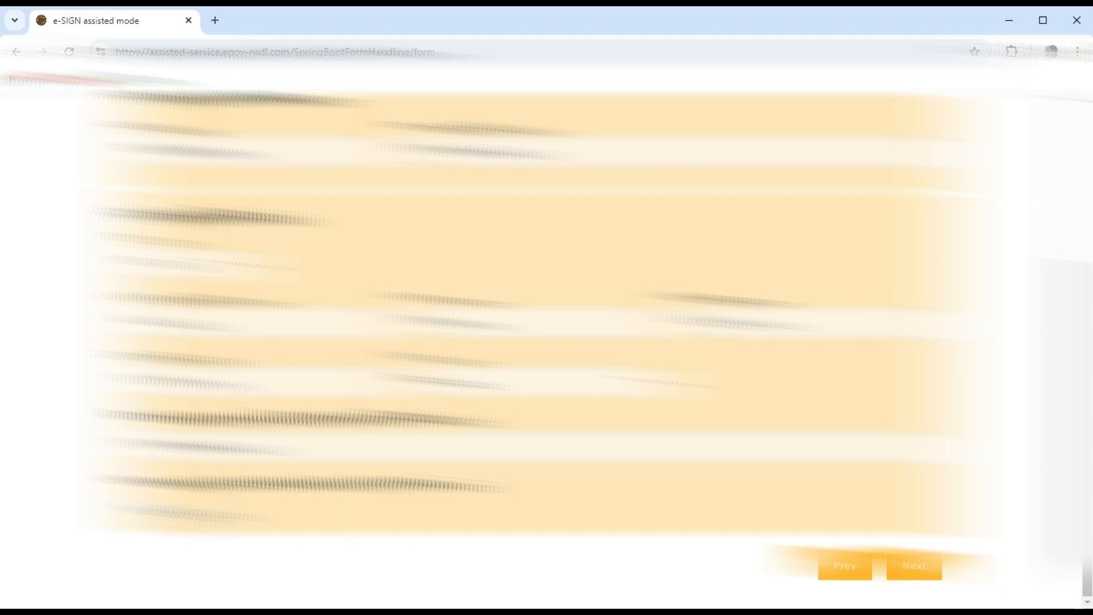
click(926, 569)
scroll(579, 438, down, 3)
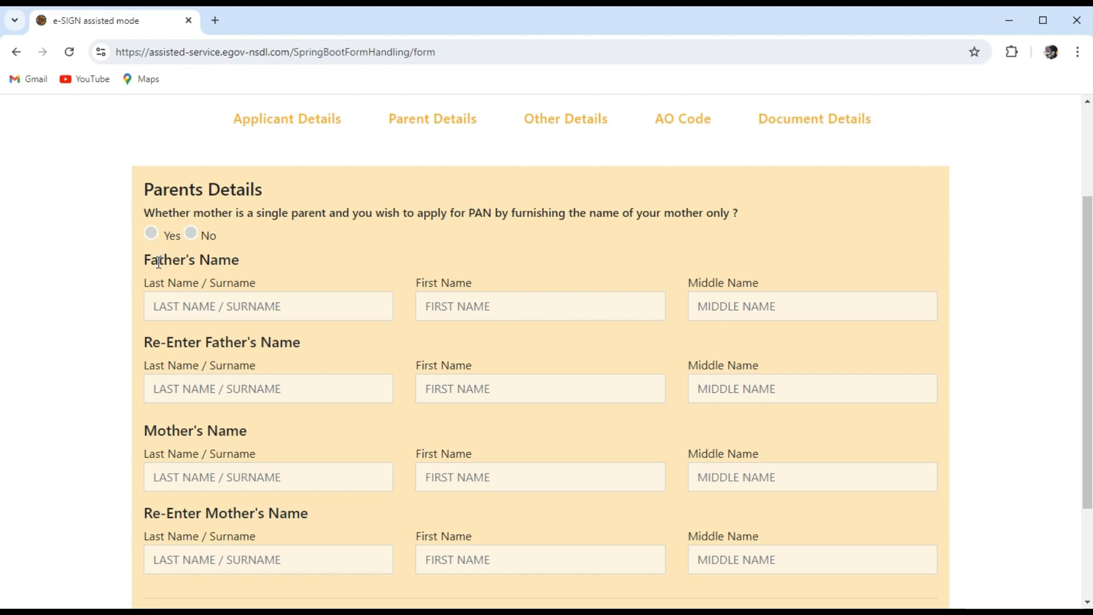
Answer No to the single-mother question and enter the father's surname and middle name.
click(192, 235)
click(262, 309)
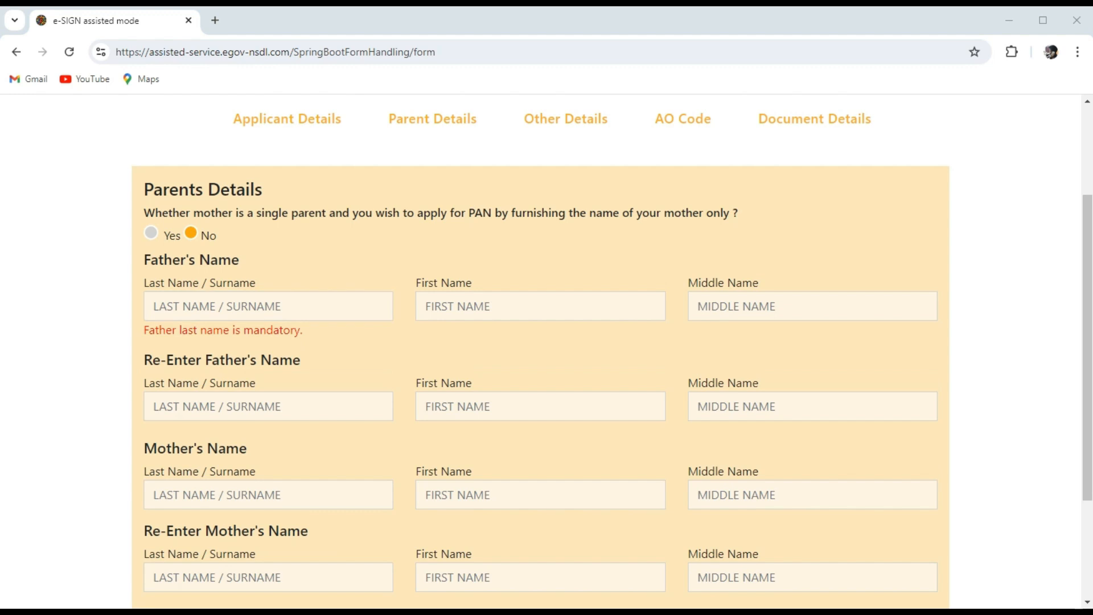
text(...)
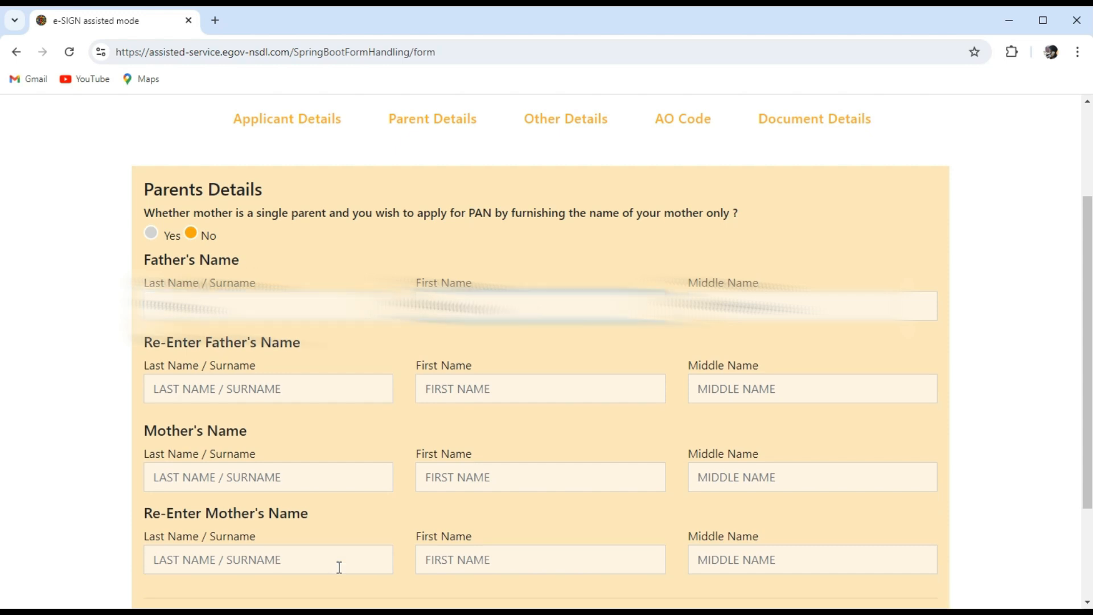
key(Tab)
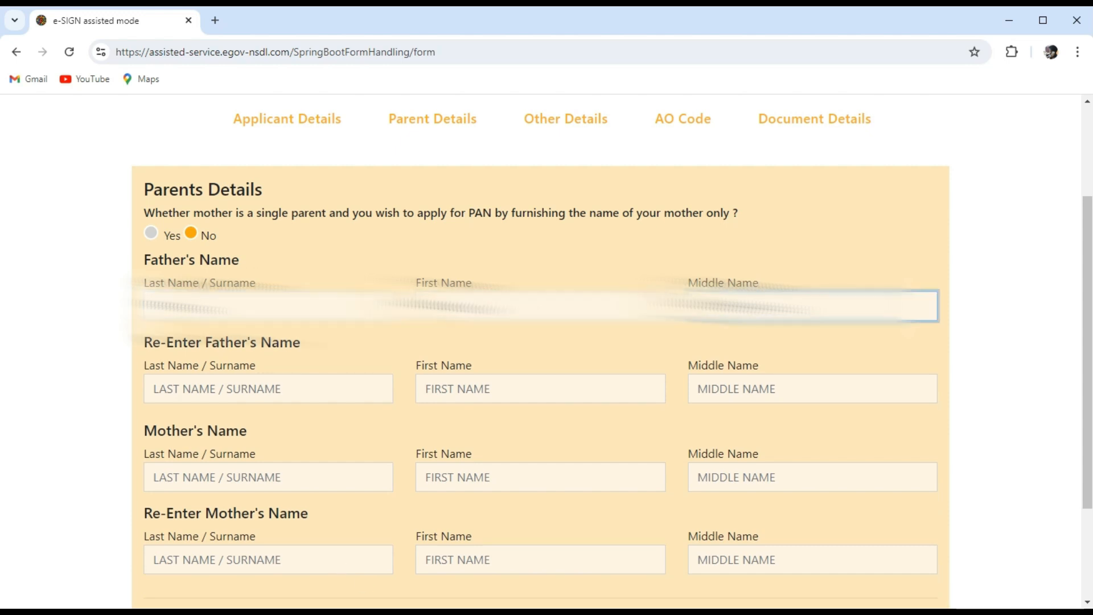
key(alt+Tab)
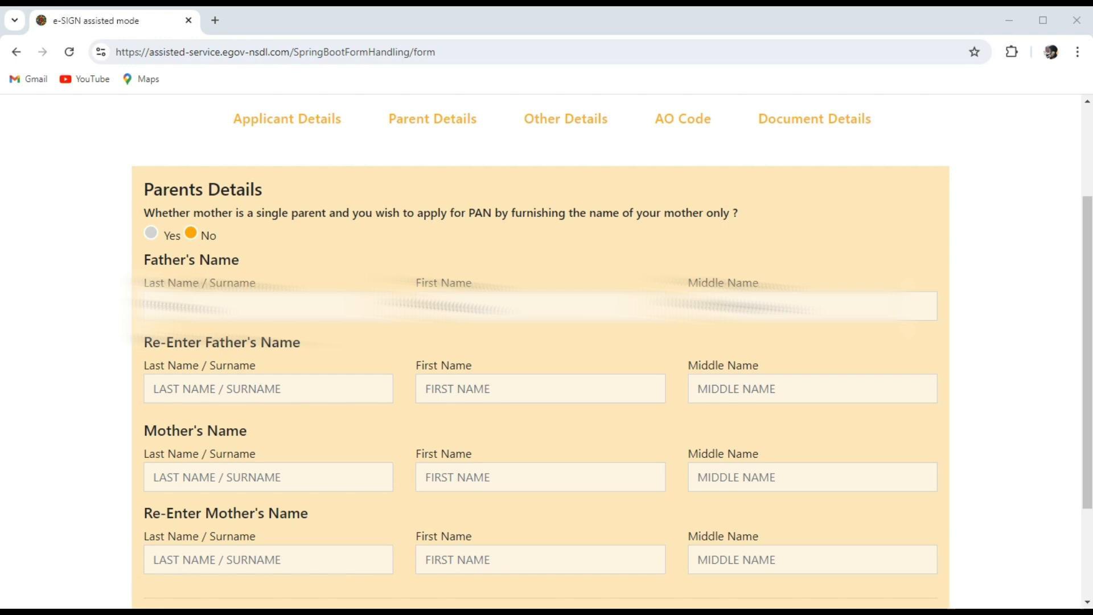
key(alt+Tab)
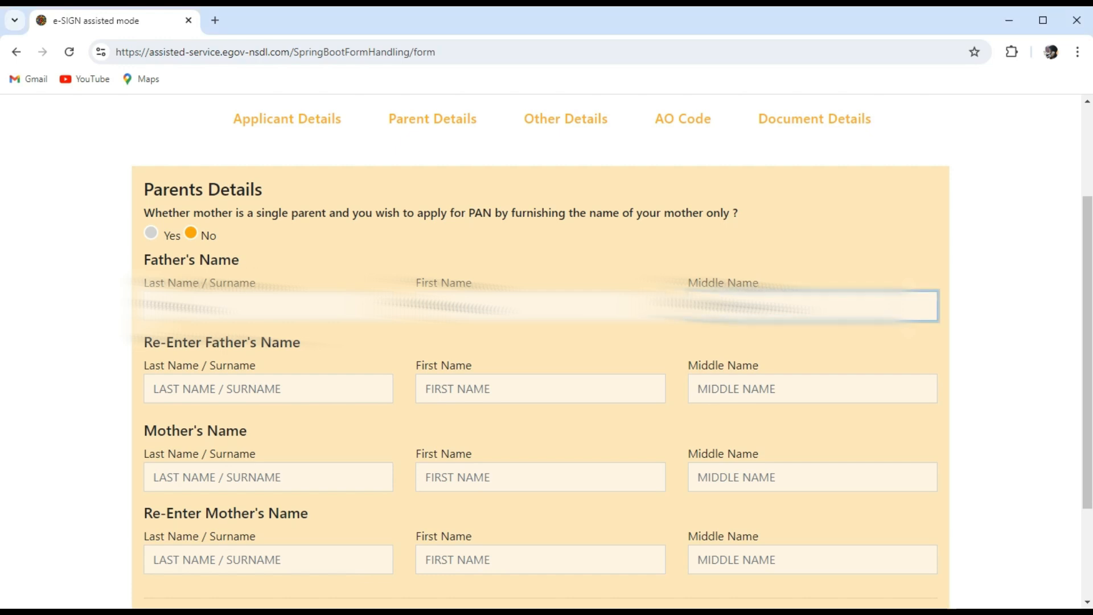
text(K)
key(Tab)
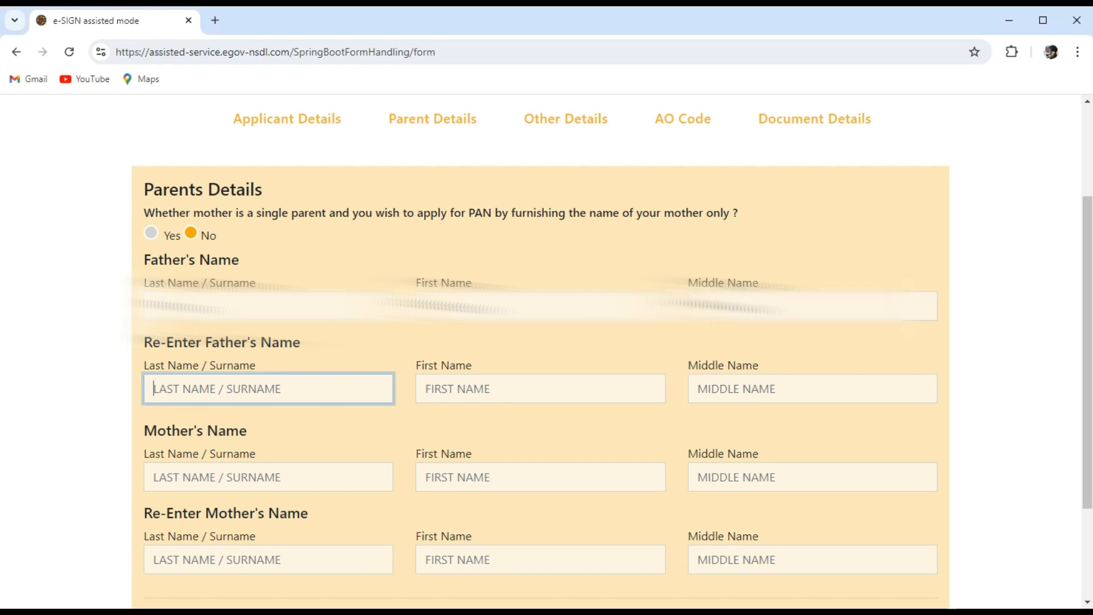
key(shift+Tab)
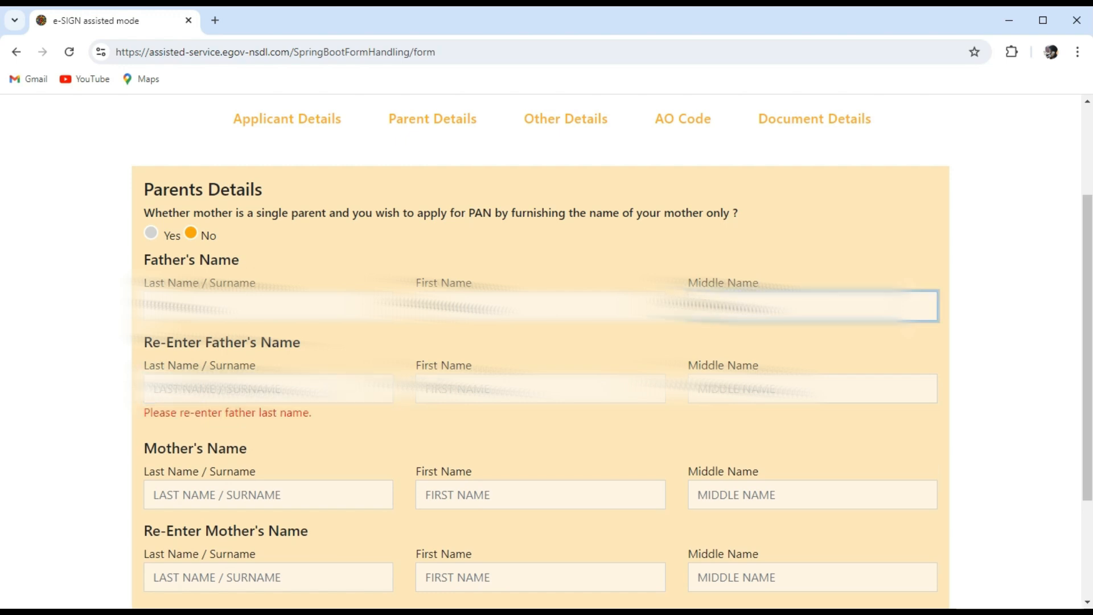
Re-enter the father's surname, first name and middle name for confirmation.
click(324, 376)
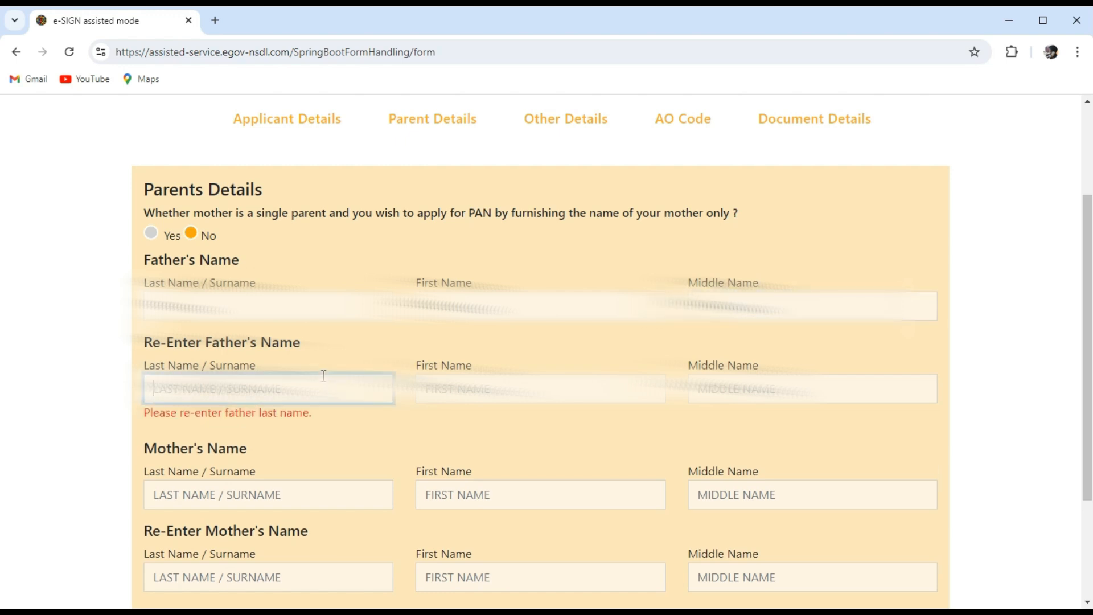
text(PORIA)
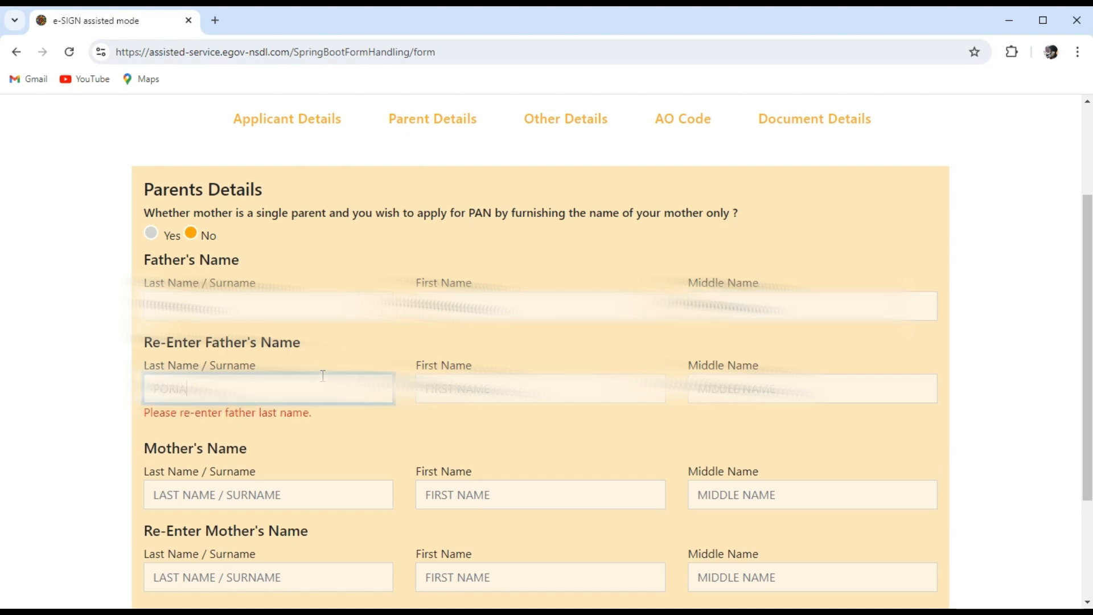
key(Tab)
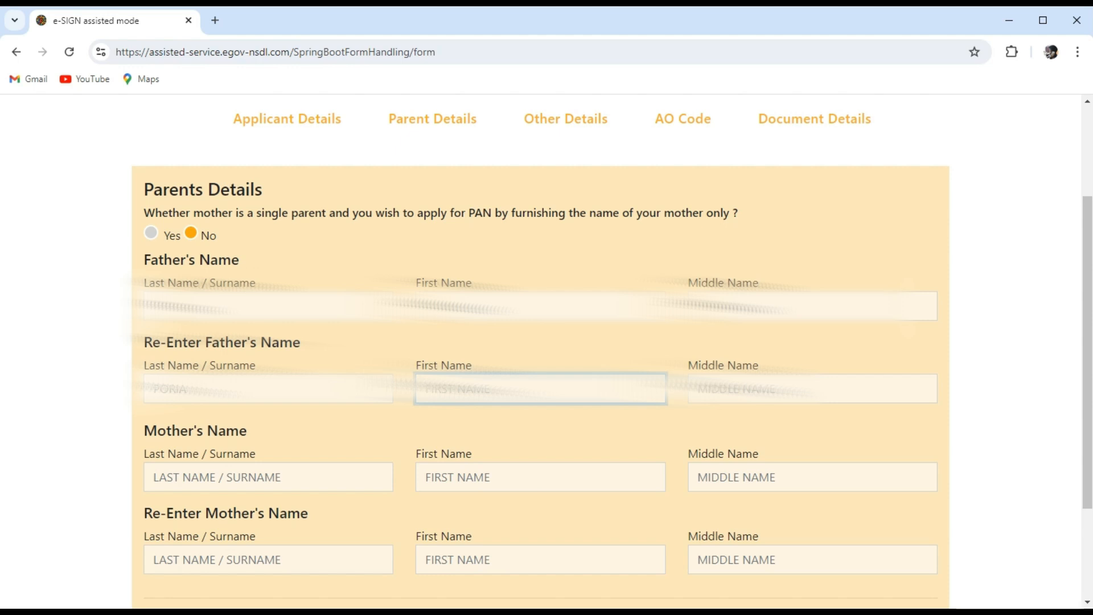
click(627, 612)
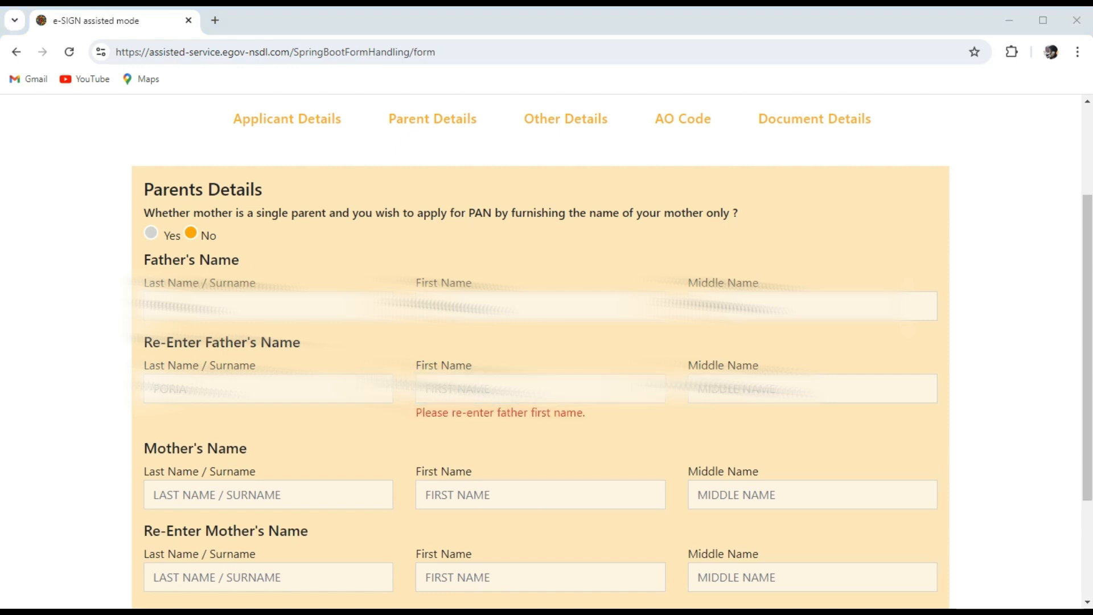
key(alt+Tab)
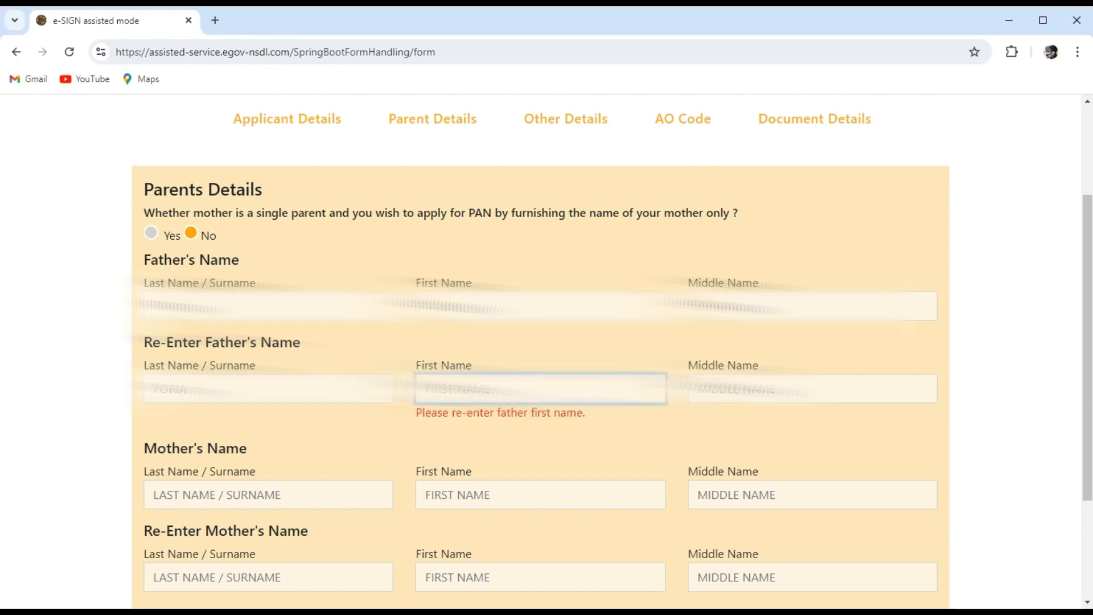
key(Tab)
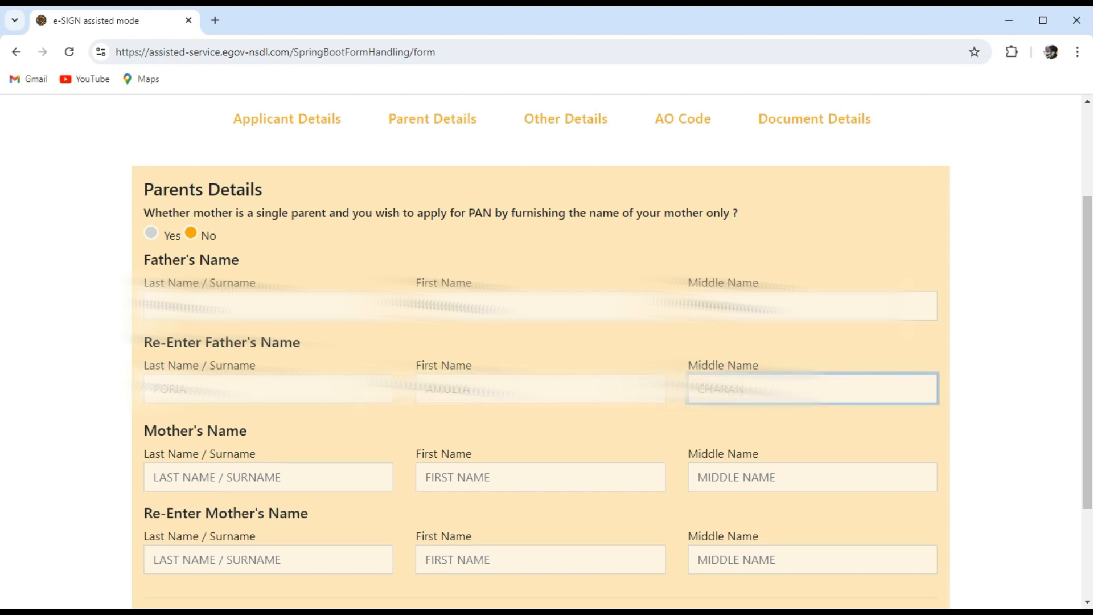
key(alt+Tab)
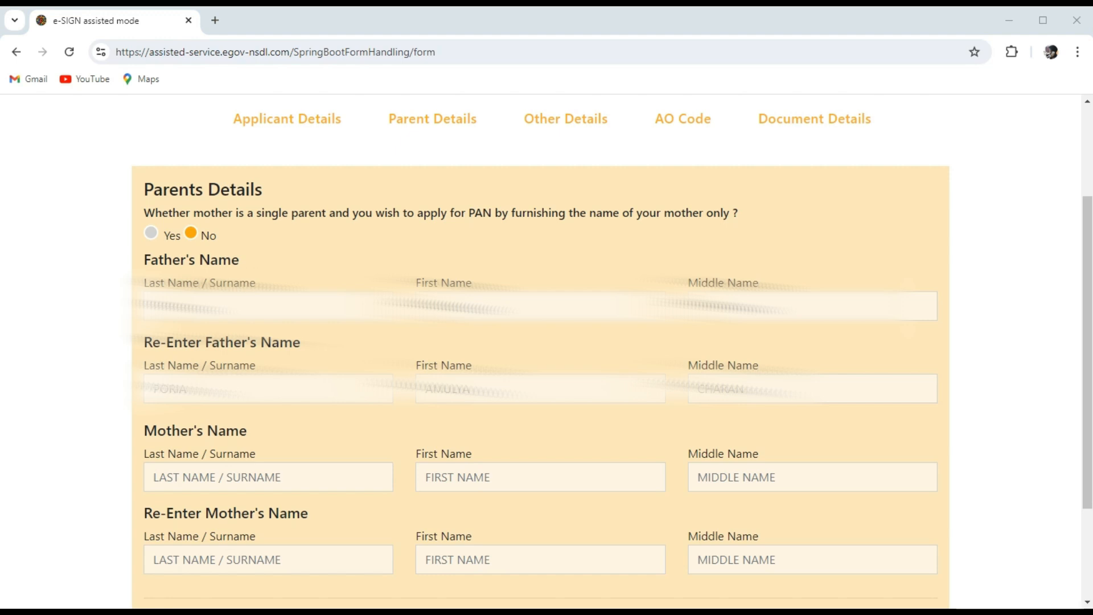
key(alt+Tab)
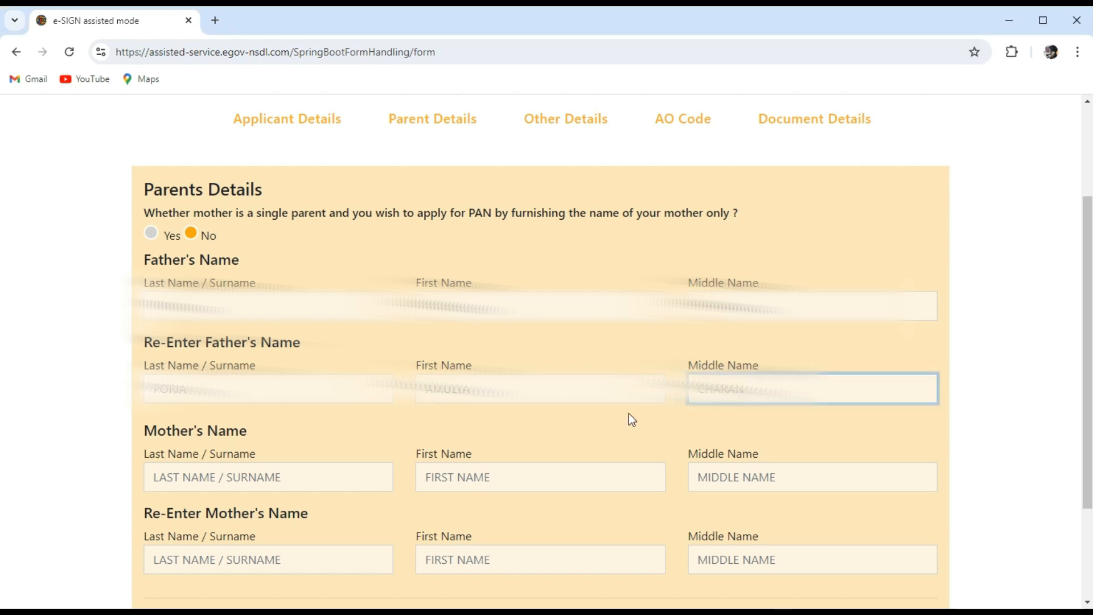
Choose Father's Name for printing on the PAN card and proceed with Next.
scroll(631, 420, down, 3)
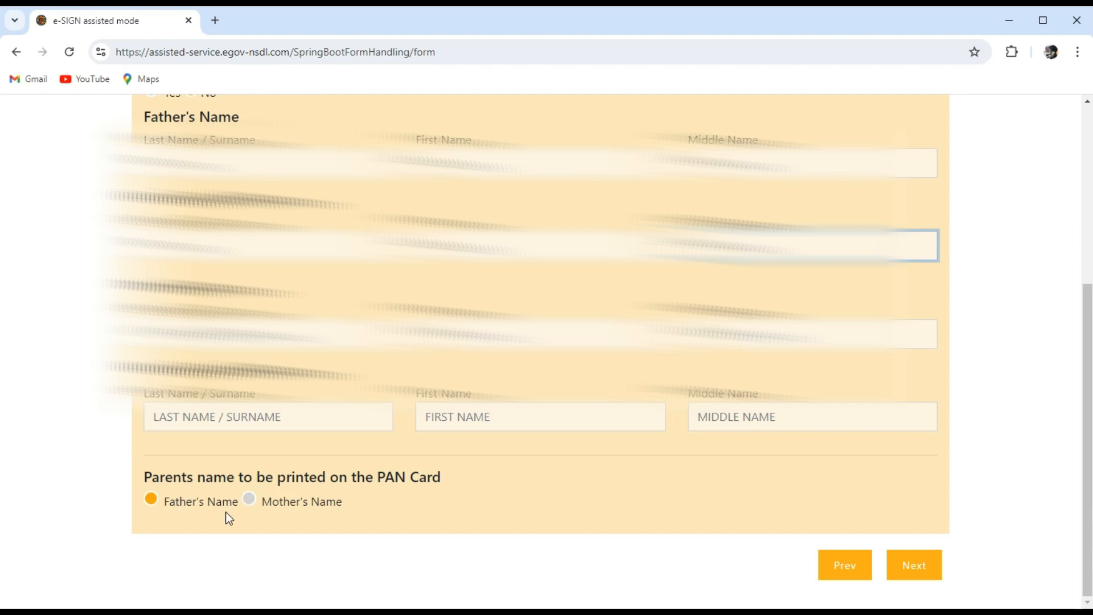
click(322, 508)
scroll(579, 490, down, 3)
click(914, 491)
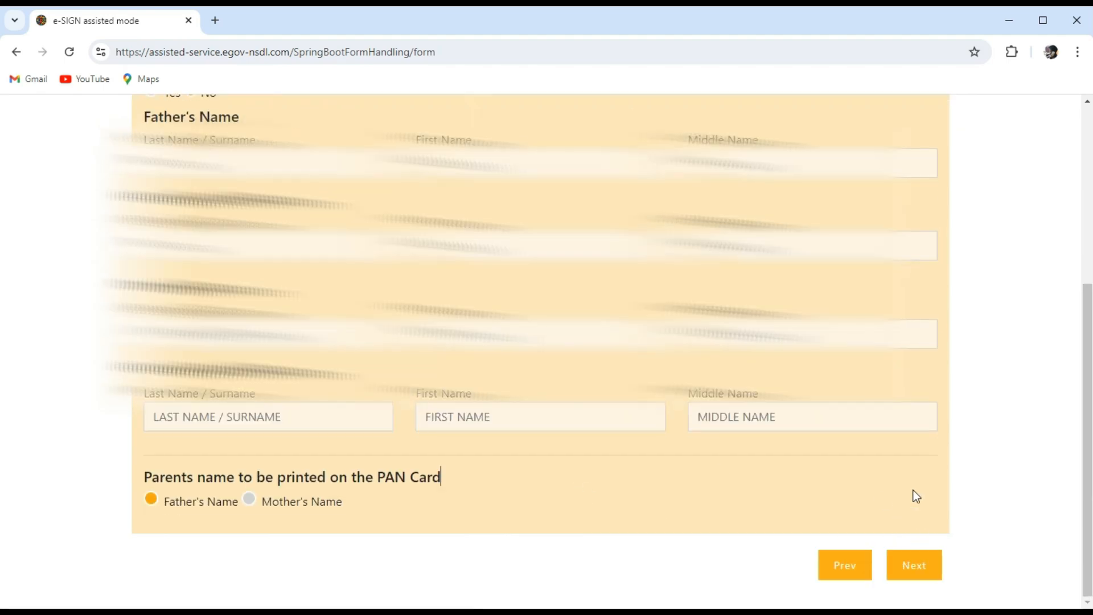
On the other details step, tick Income from Other sources and fill the Area/STD code.
click(911, 562)
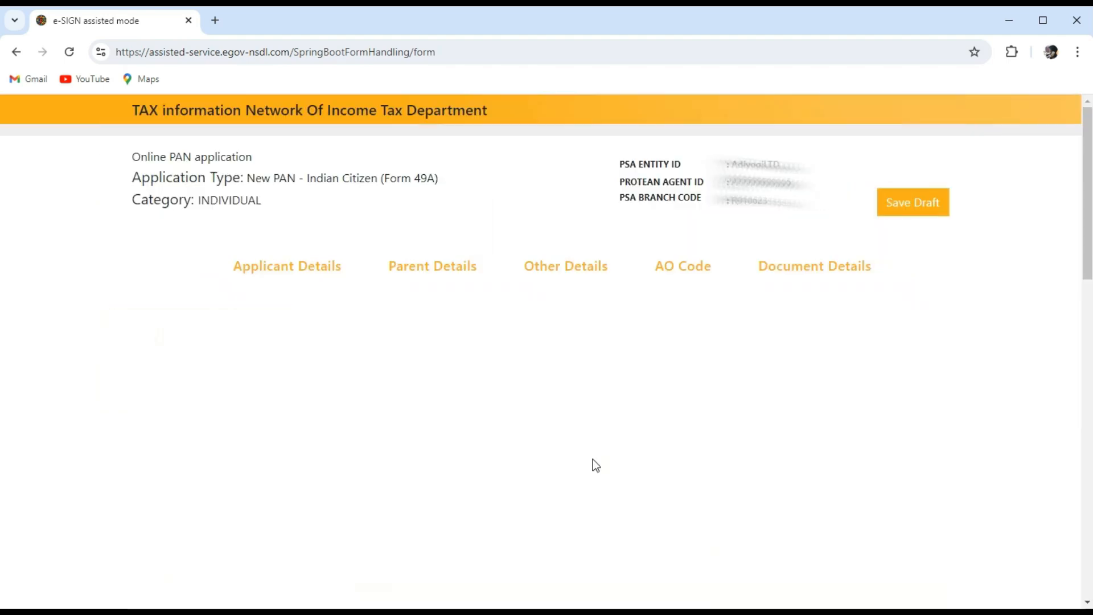
scroll(581, 392, down, 4)
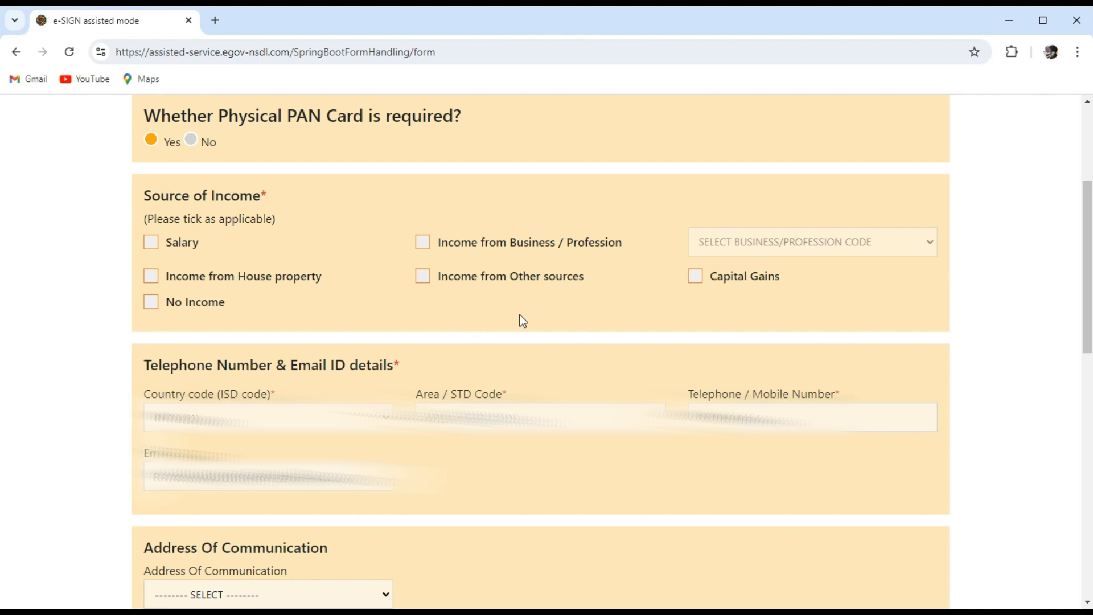
click(465, 279)
scroll(534, 293, down, 3)
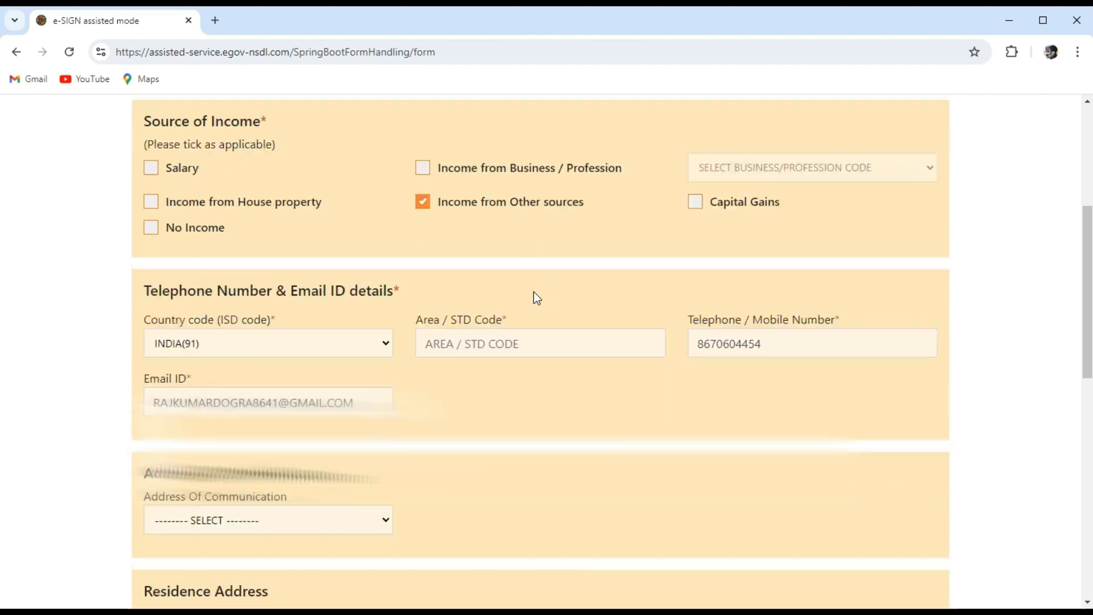
click(485, 269)
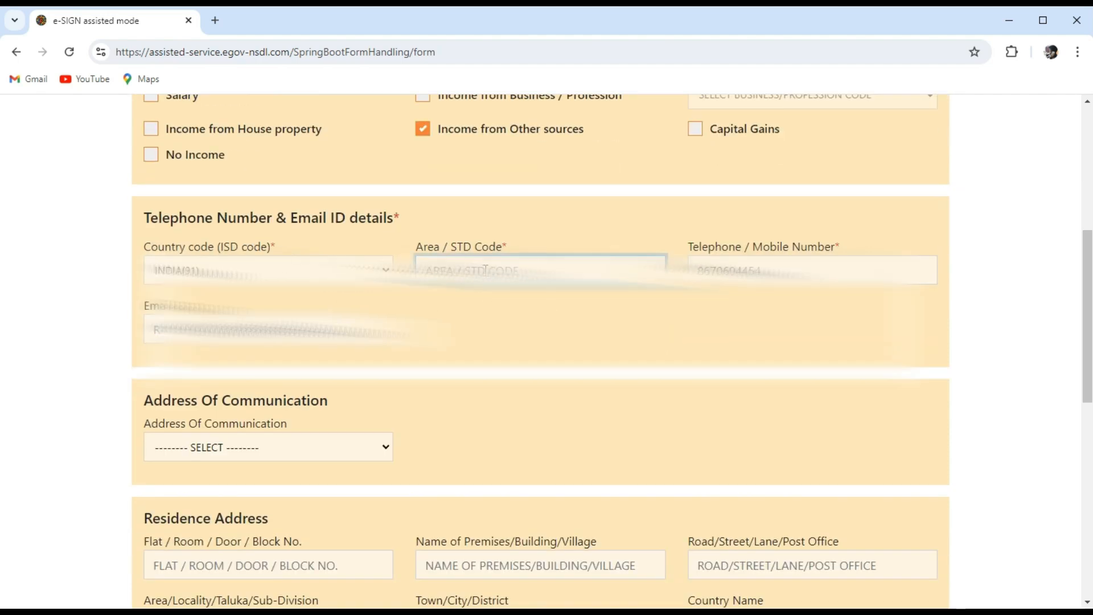
text(0)
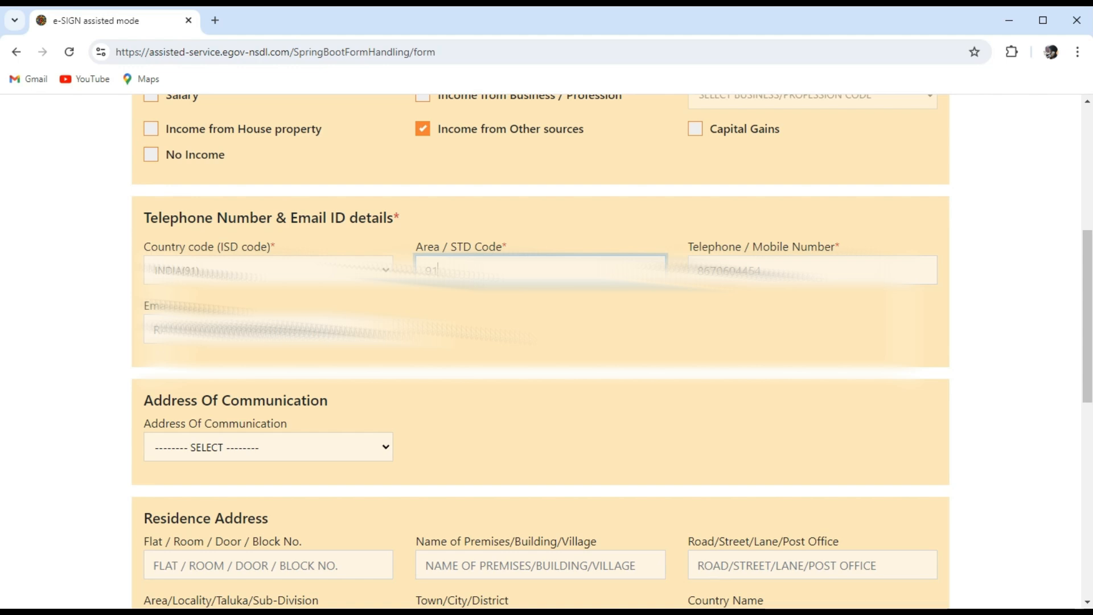
click(501, 334)
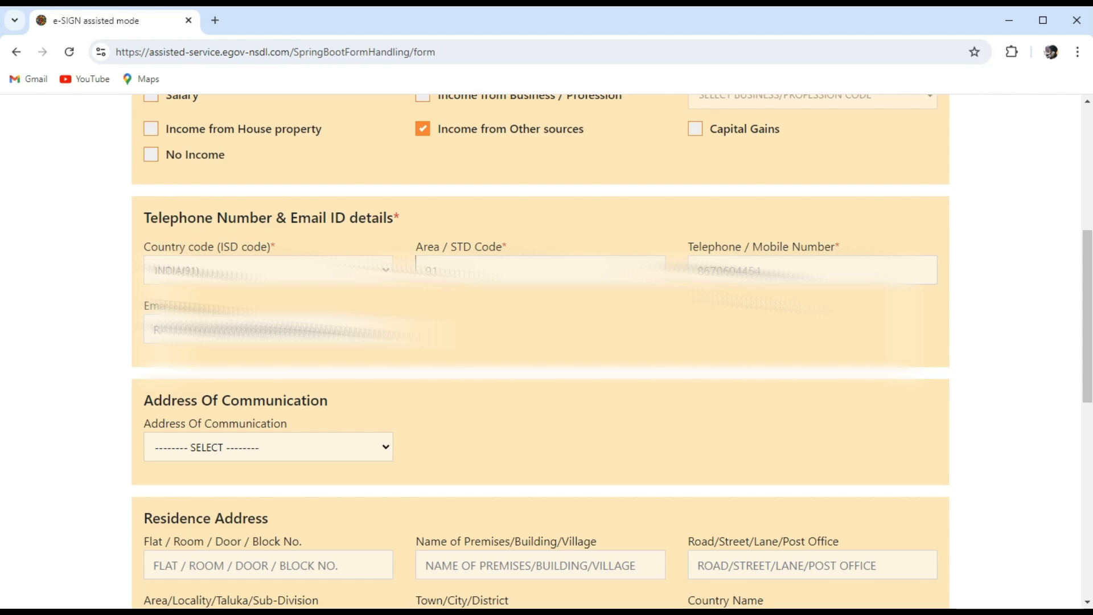
scroll(312, 161, down, 5)
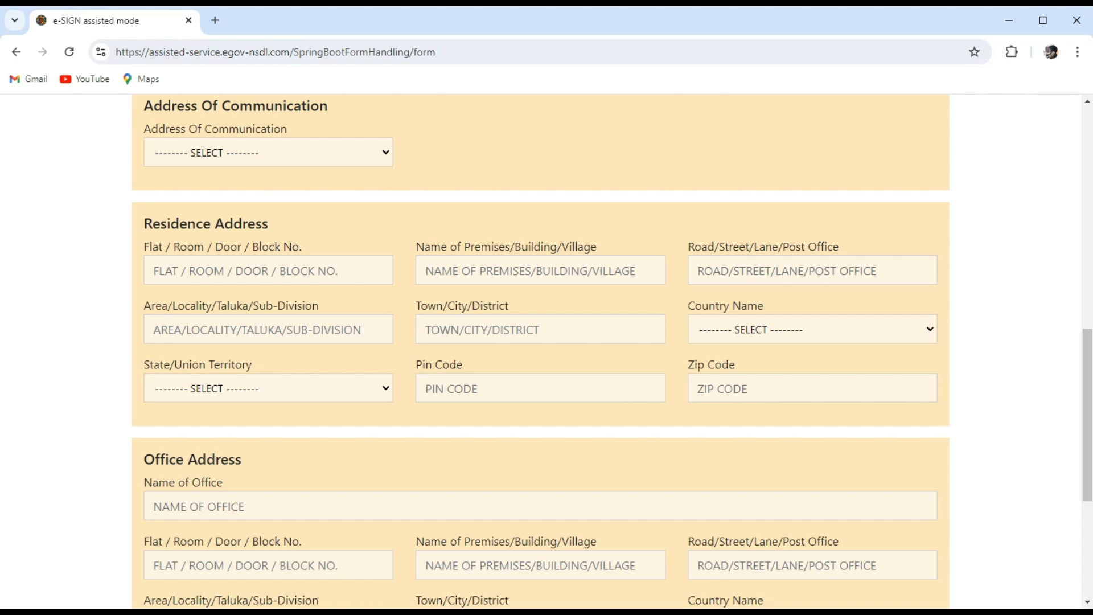
Make RESIDENCE the communication address and fill its flat, building, locality and city fields.
click(224, 188)
click(289, 277)
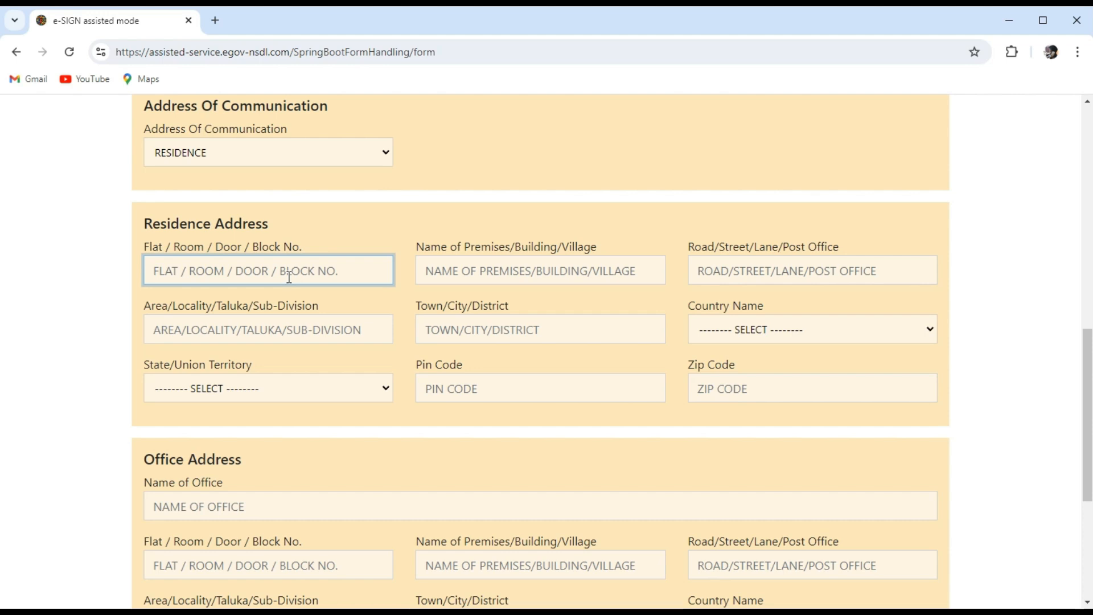
text(C/)
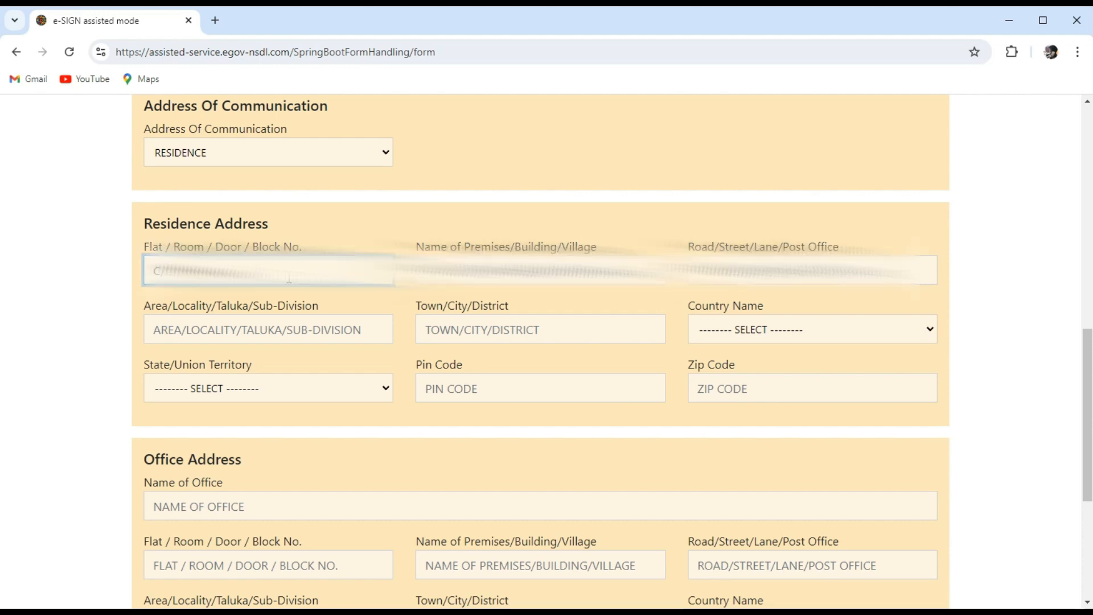
text(...)
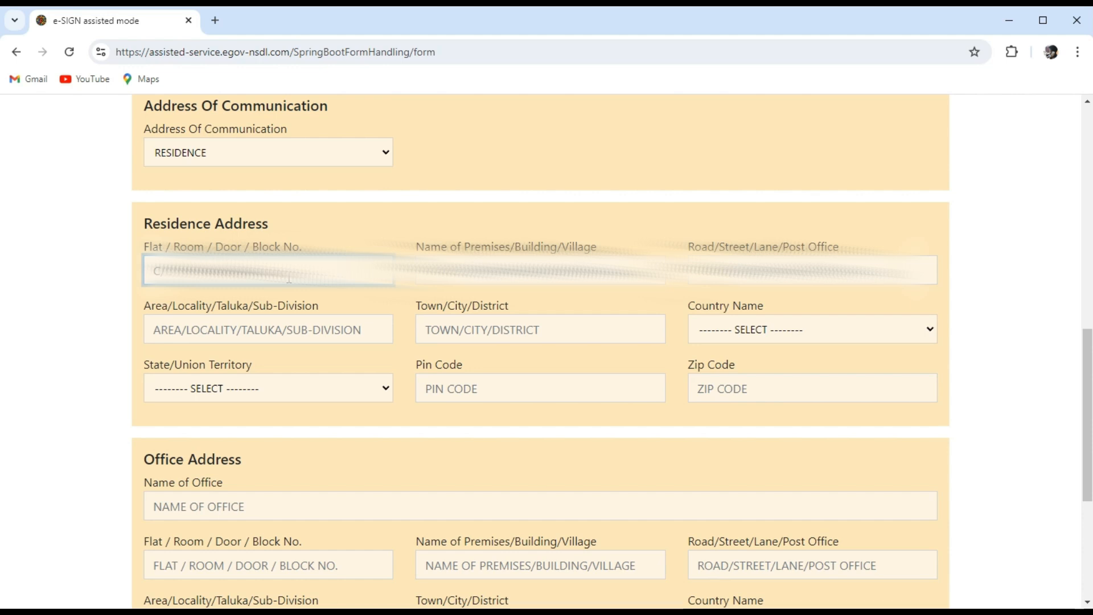
click(457, 276)
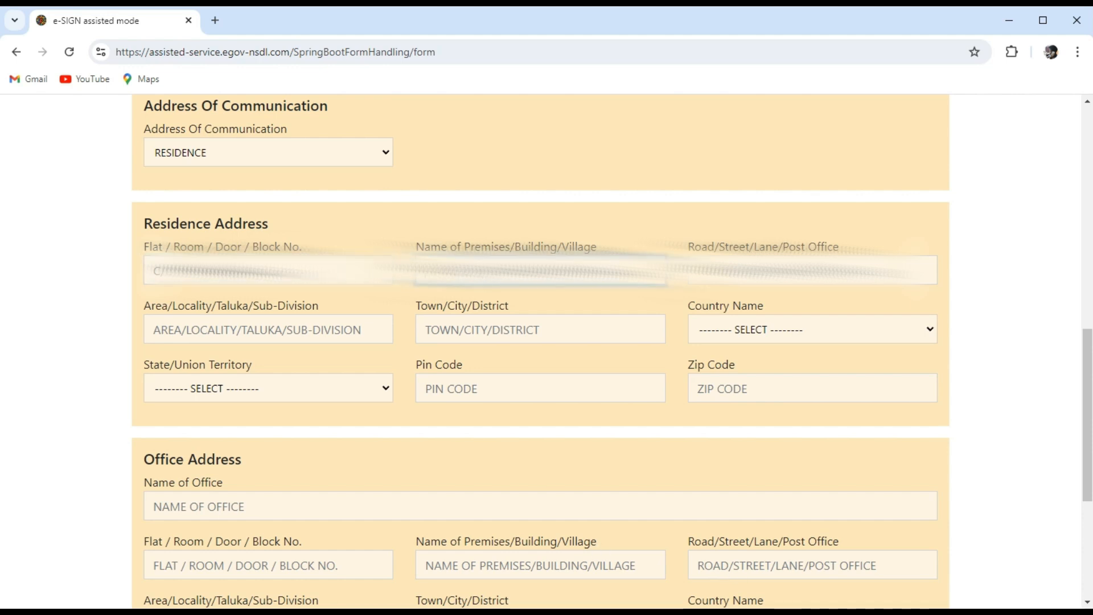
click(757, 611)
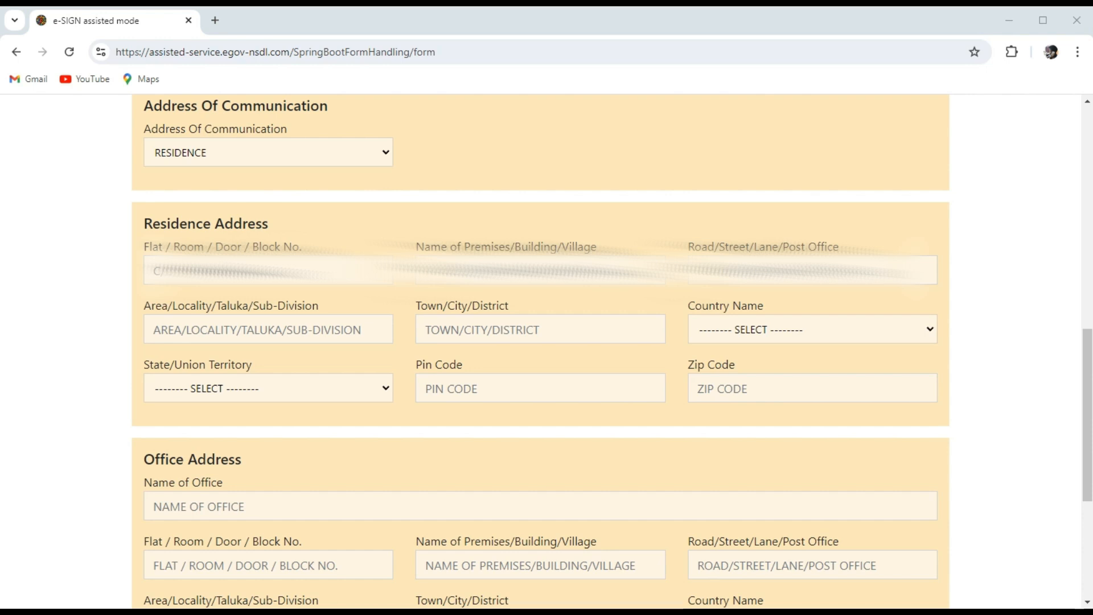
click(635, 276)
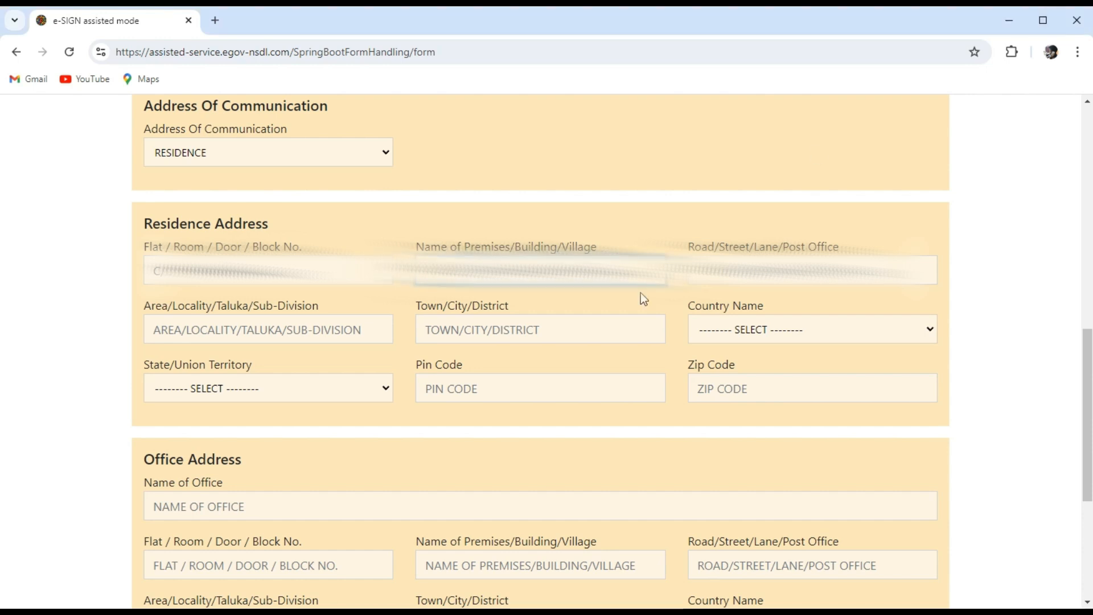
text(V)
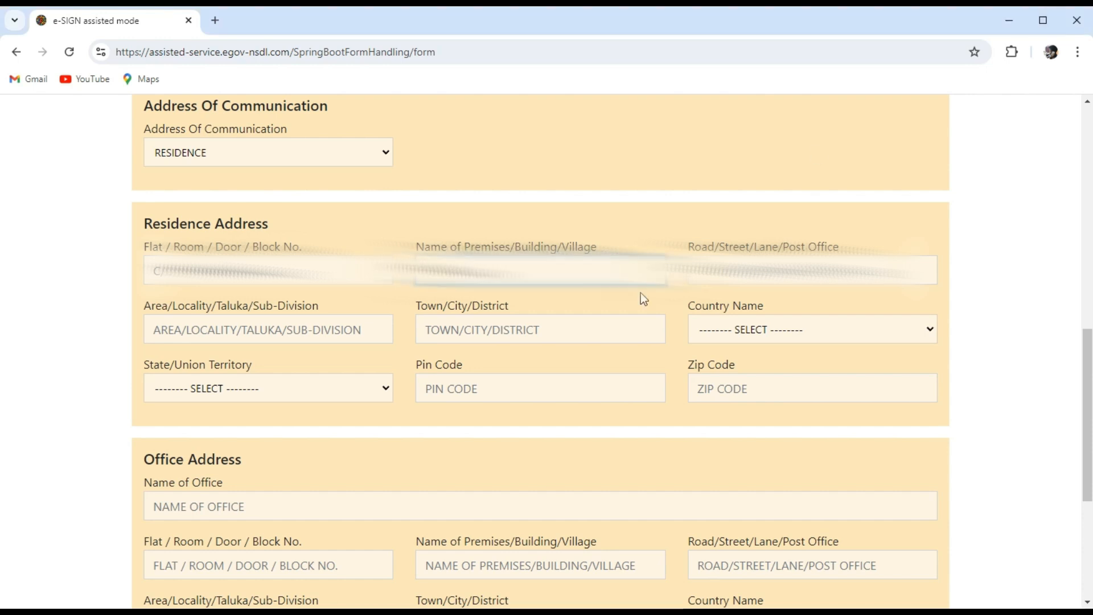
key(Tab)
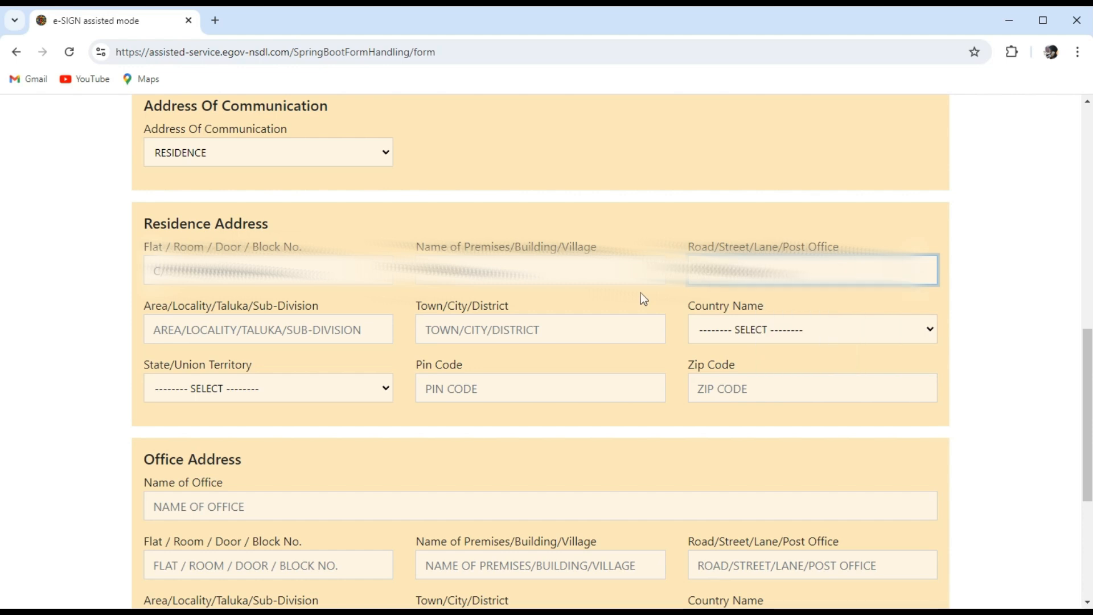
key(Tab)
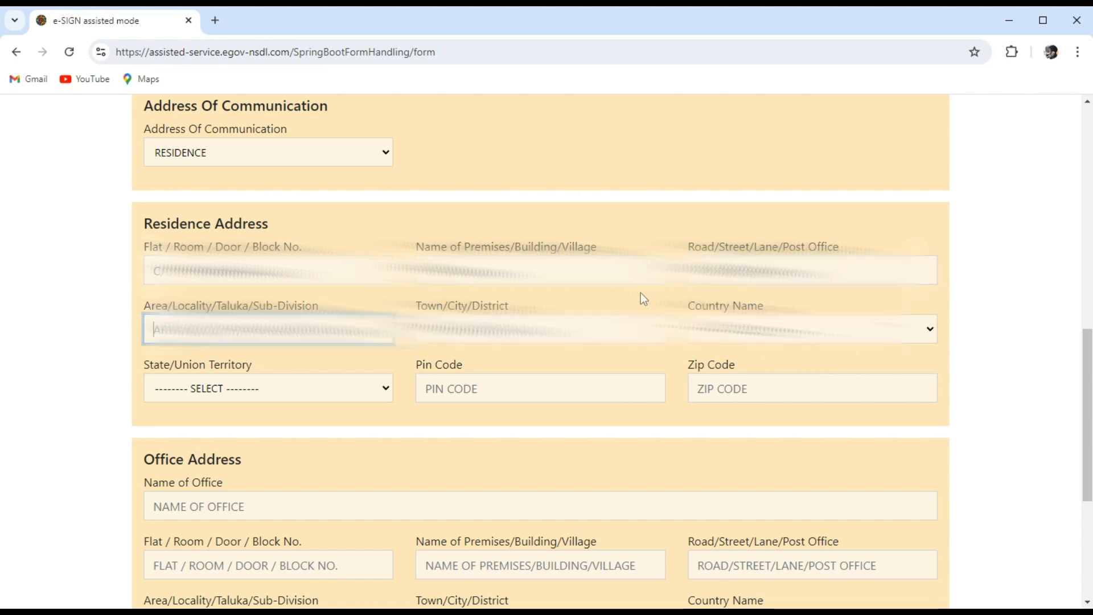
text(ANDHERI)
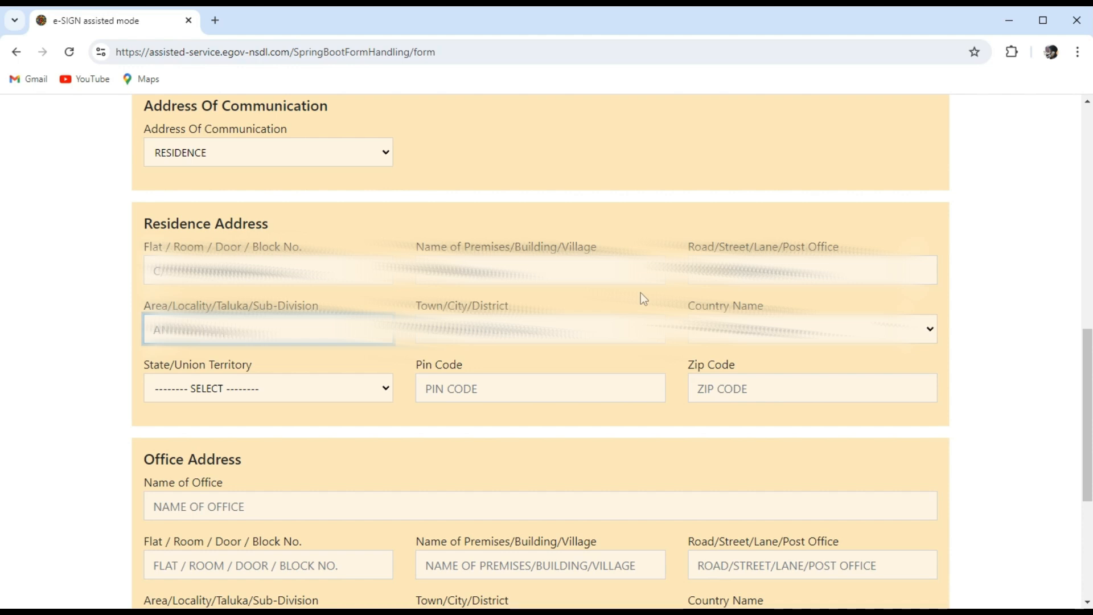
key(Tab)
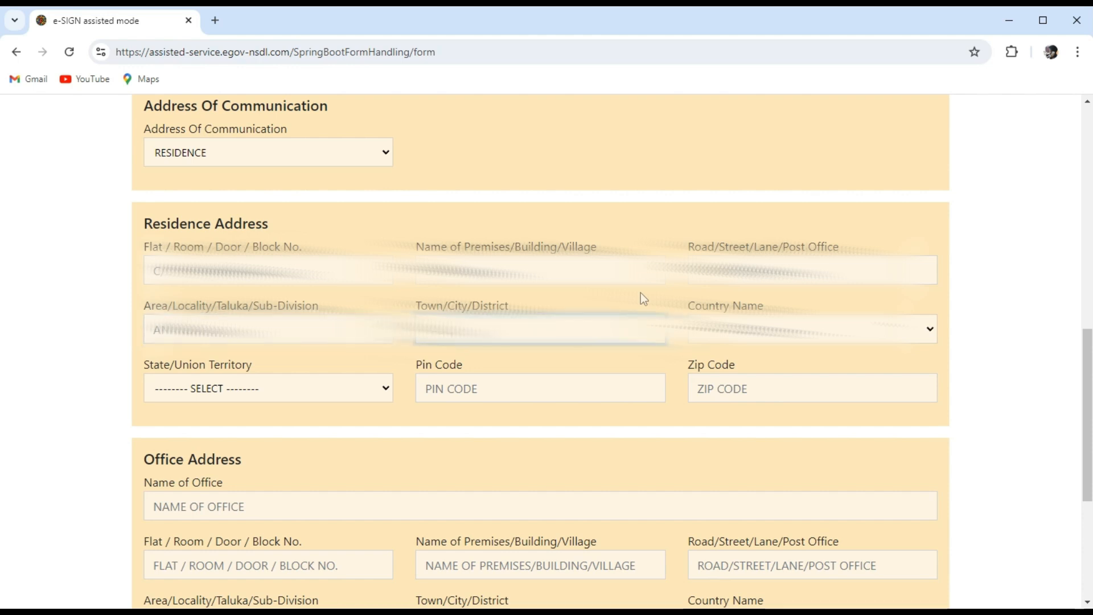
text(A)
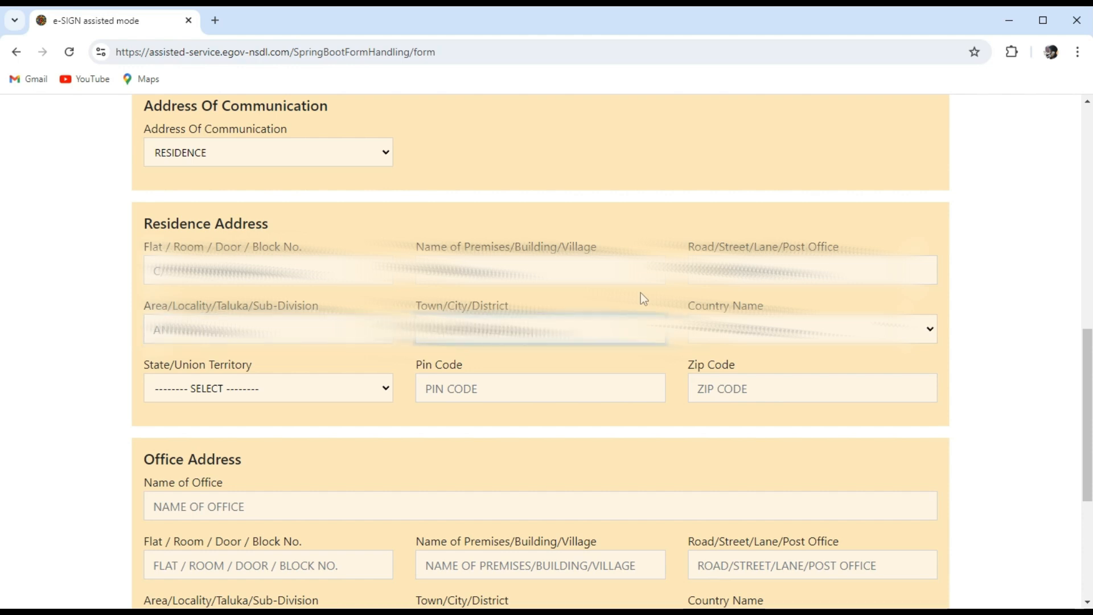
Choose the country, set the state to WEST BENGAL, and enter the residence pin code.
click(776, 333)
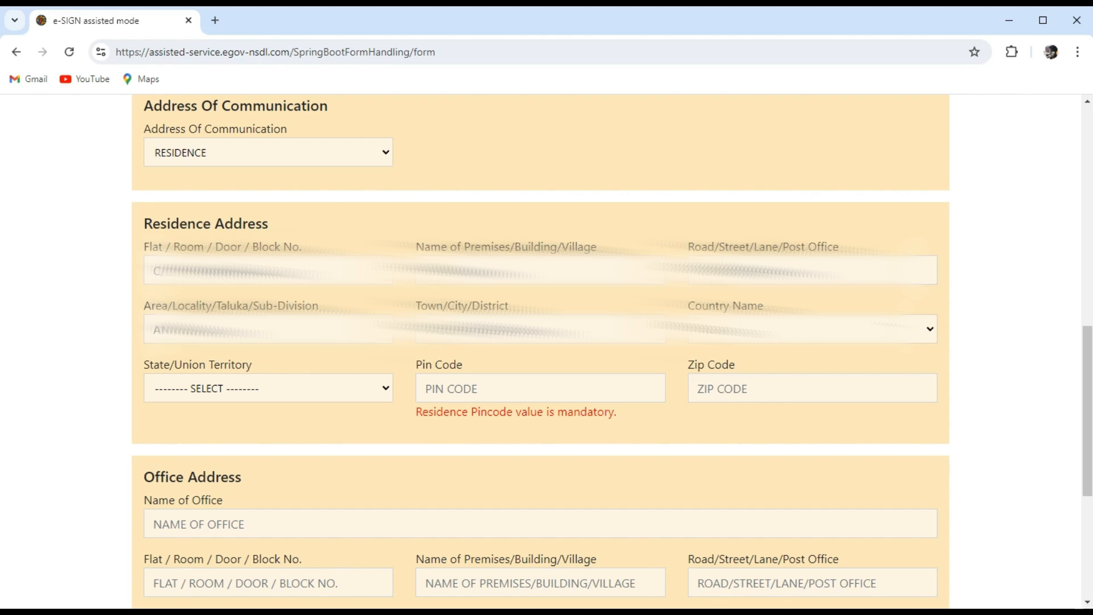
key(w)
click(538, 394)
text(7)
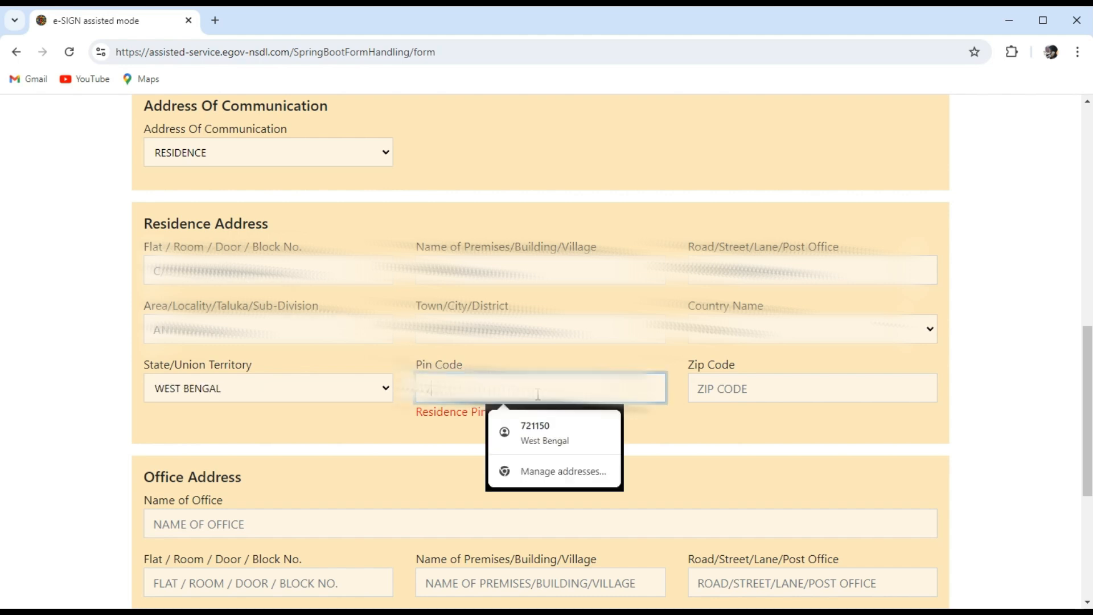
text(21124)
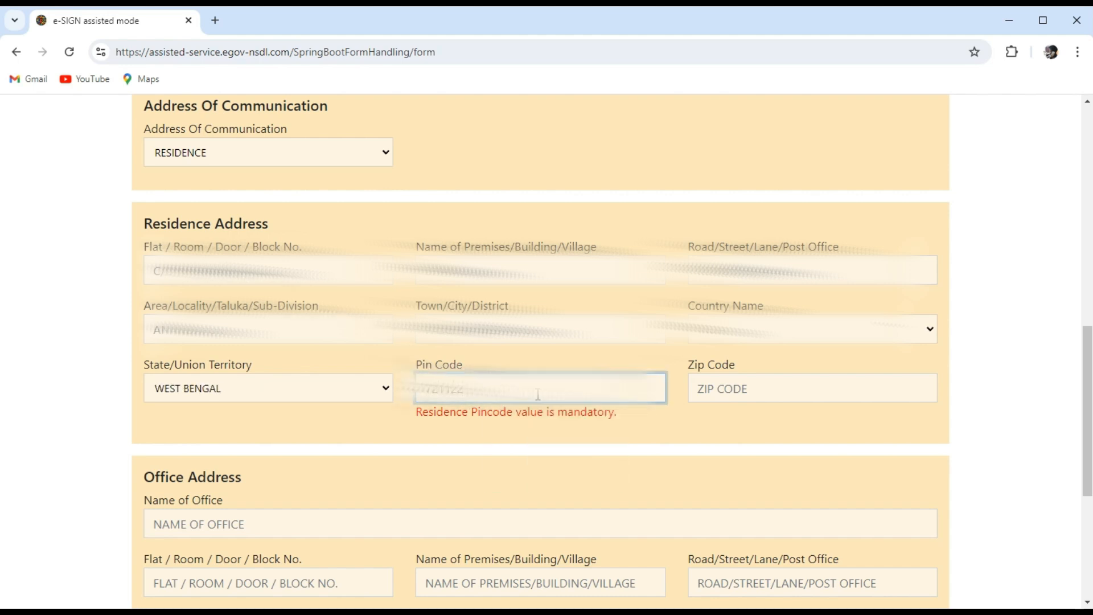
click(578, 449)
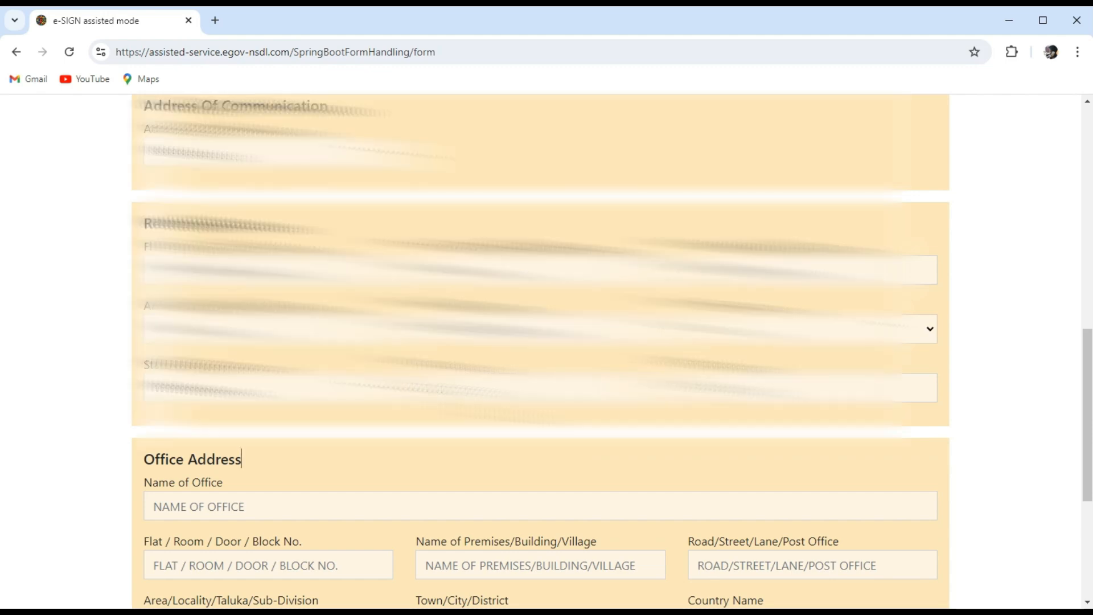
Mark 'Appointing Representative Assessee?' as No.
scroll(547, 342, down, 3)
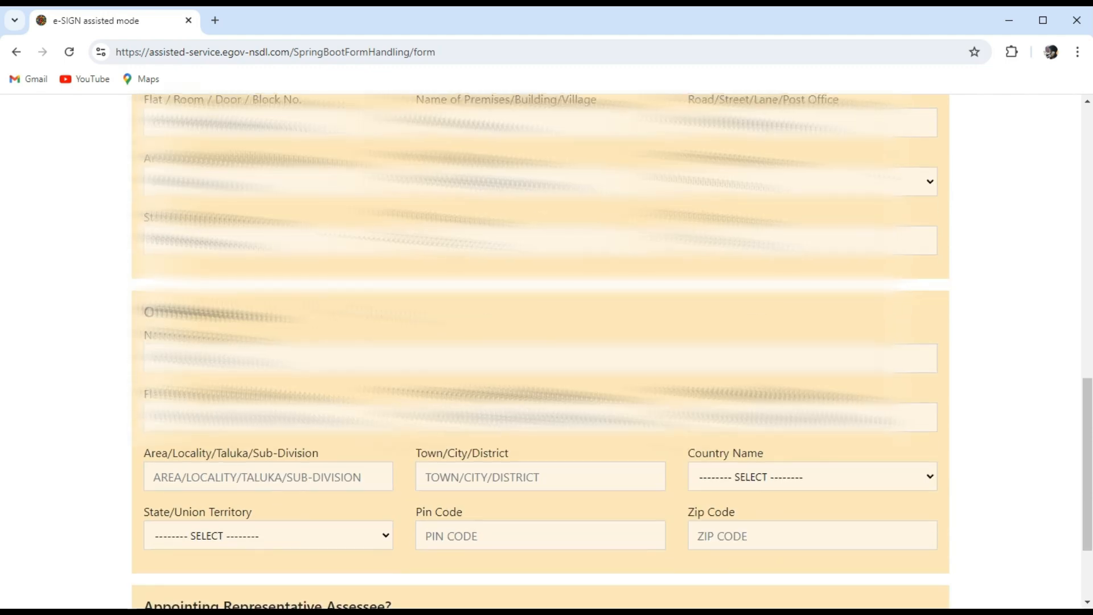
scroll(547, 342, up, 3)
scroll(547, 342, down, 2)
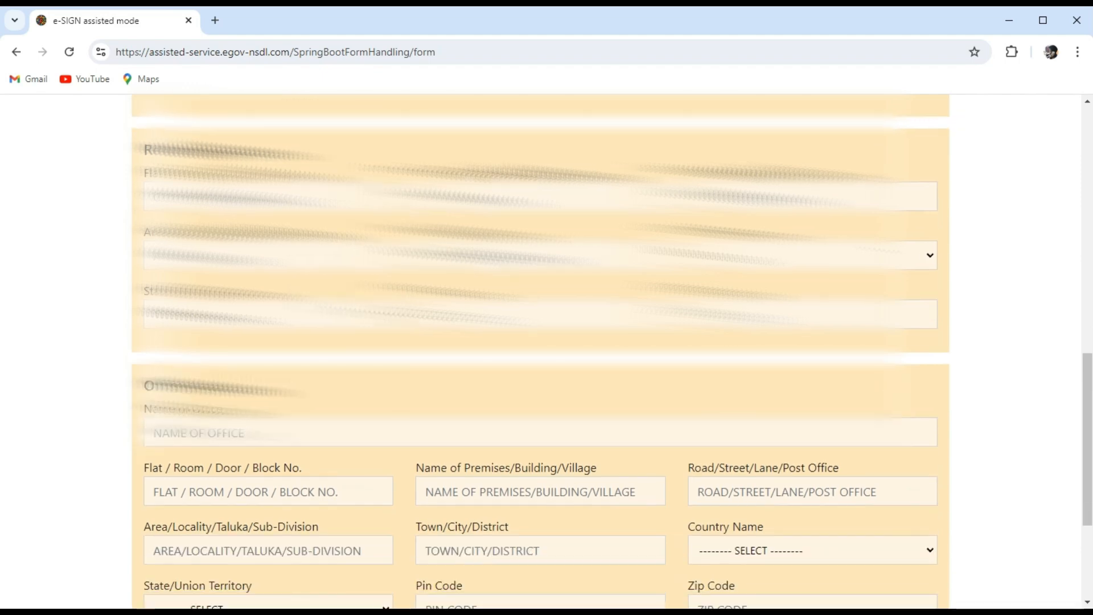
scroll(425, 413, down, 4)
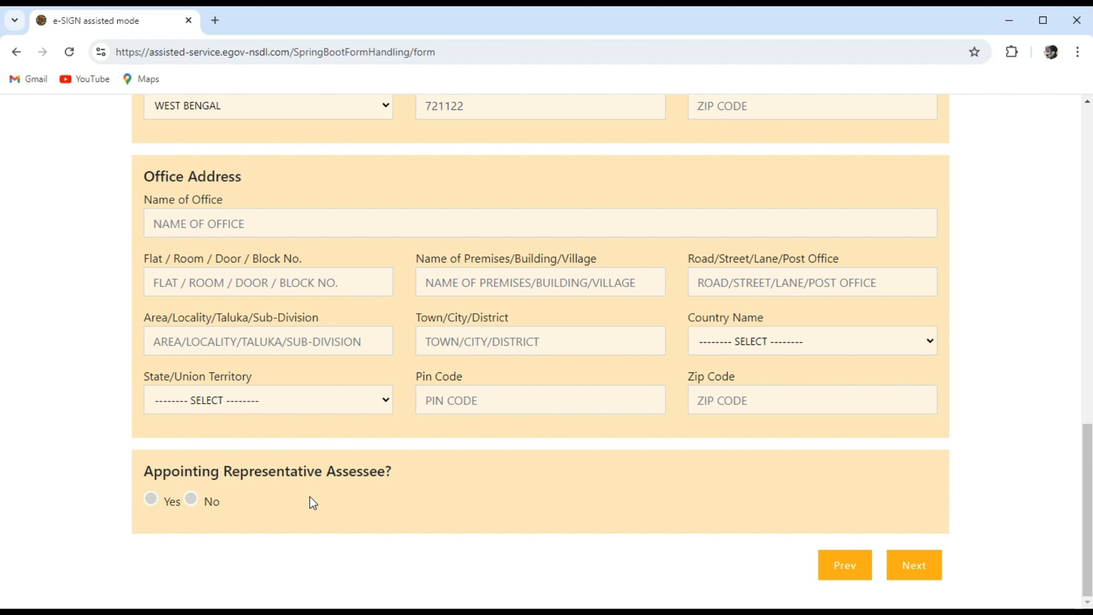
click(189, 499)
Advance to the AO Code step and choose the AO code lookup for Indian citizens.
click(912, 555)
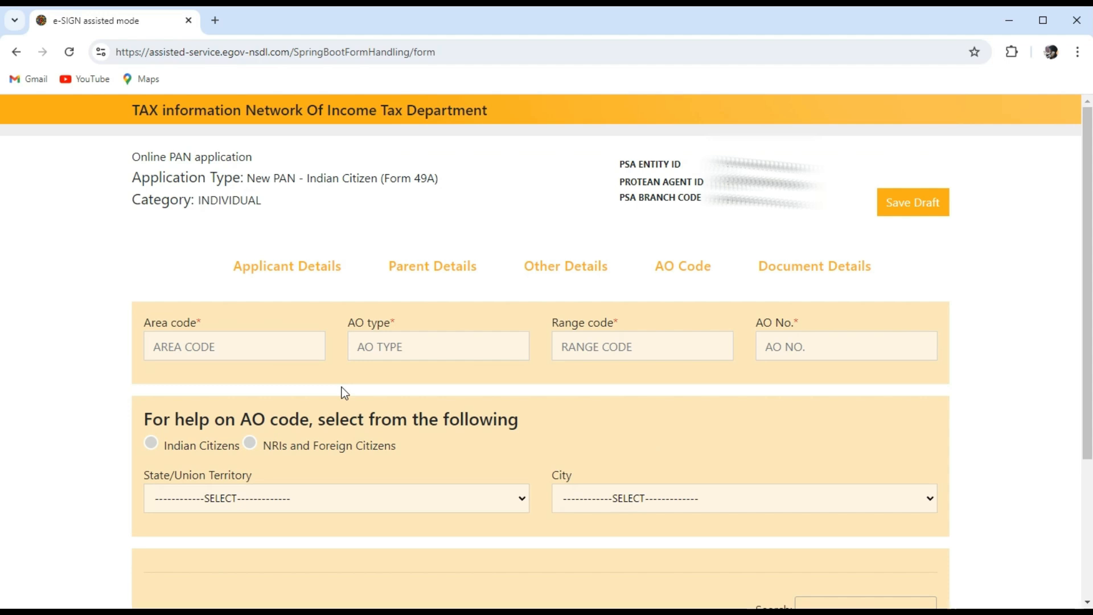
scroll(455, 356, down, 2)
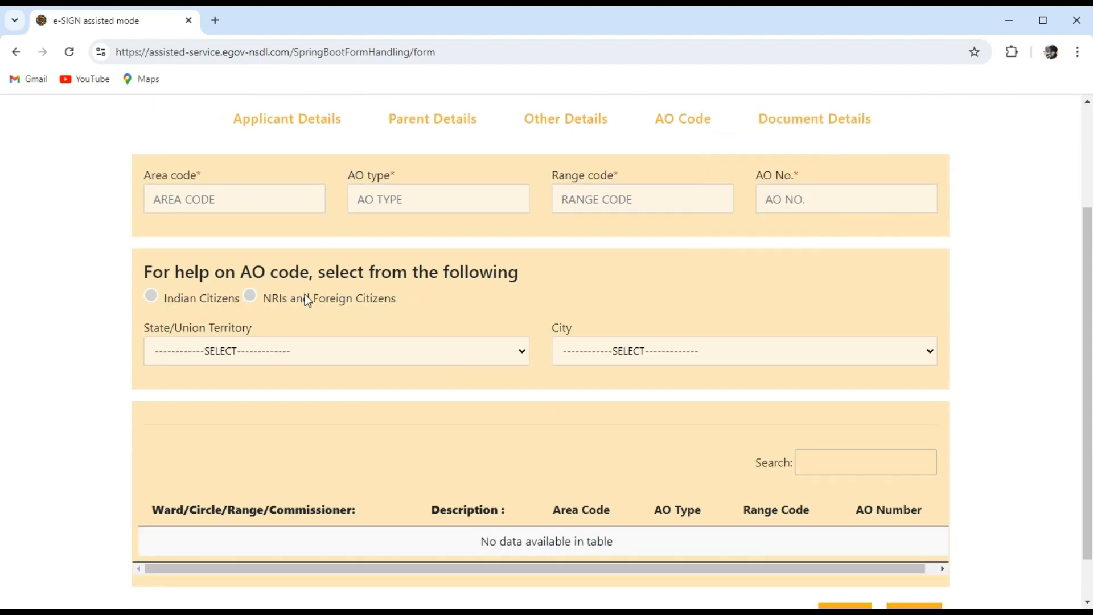
click(151, 298)
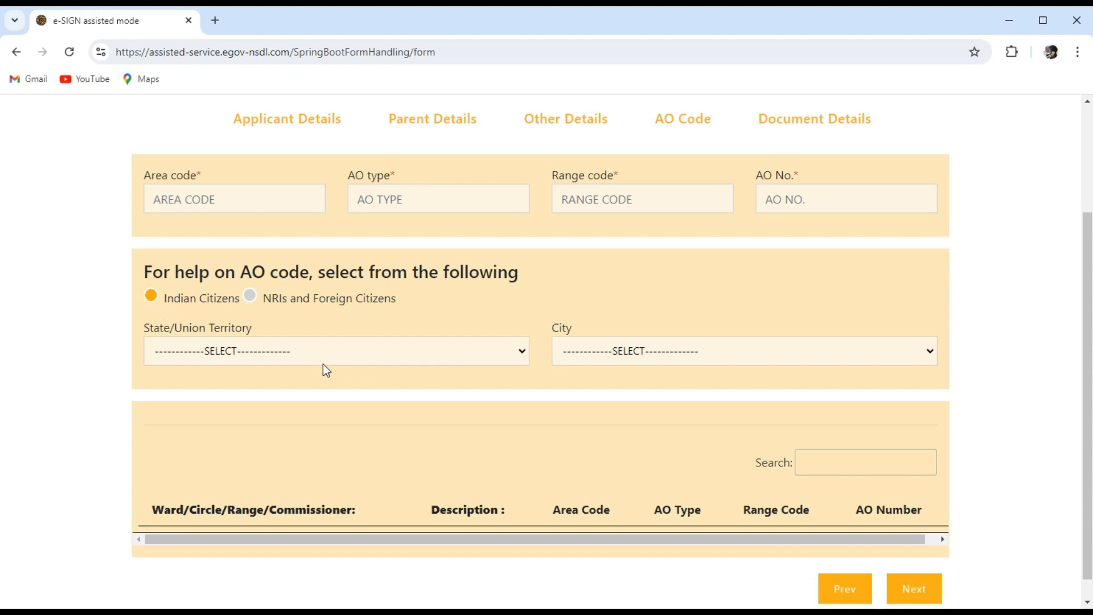
drag(433, 425, 375, 347)
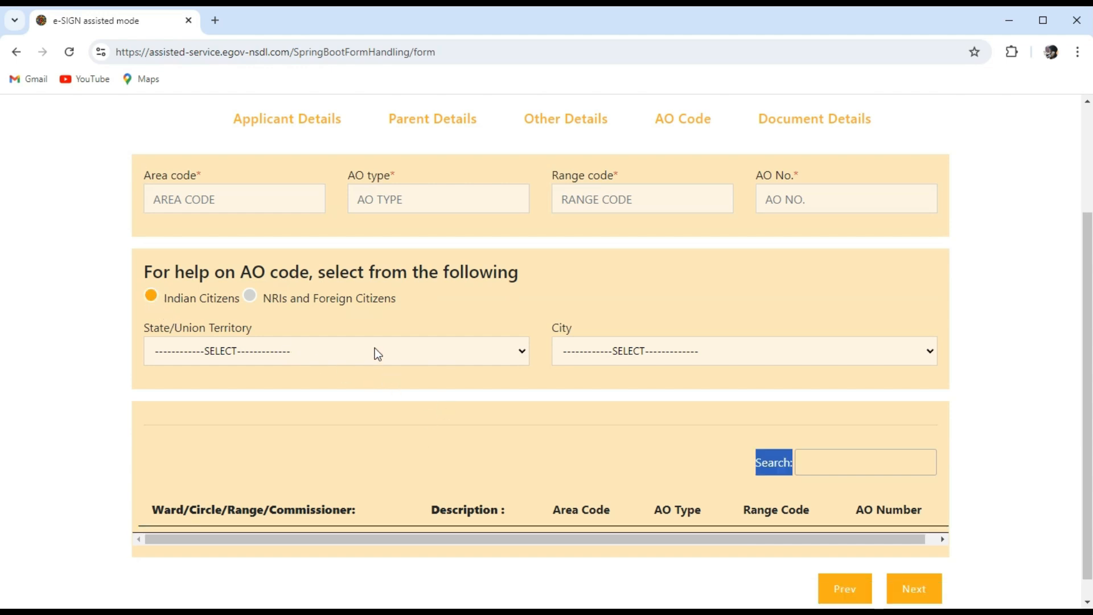
scroll(389, 335, up, 2)
scroll(390, 334, down, 3)
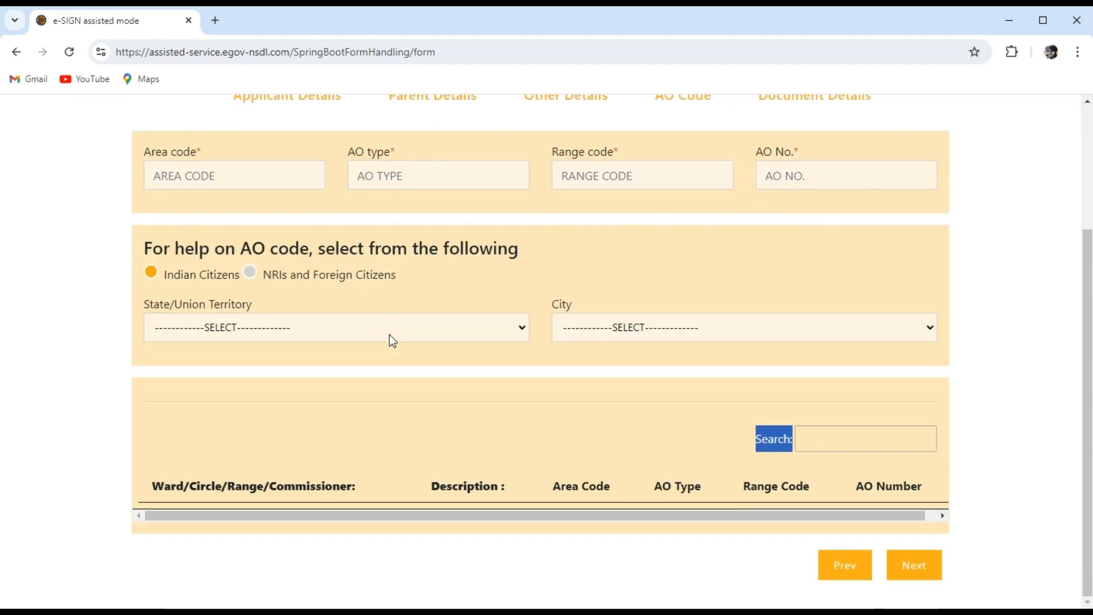
click(703, 224)
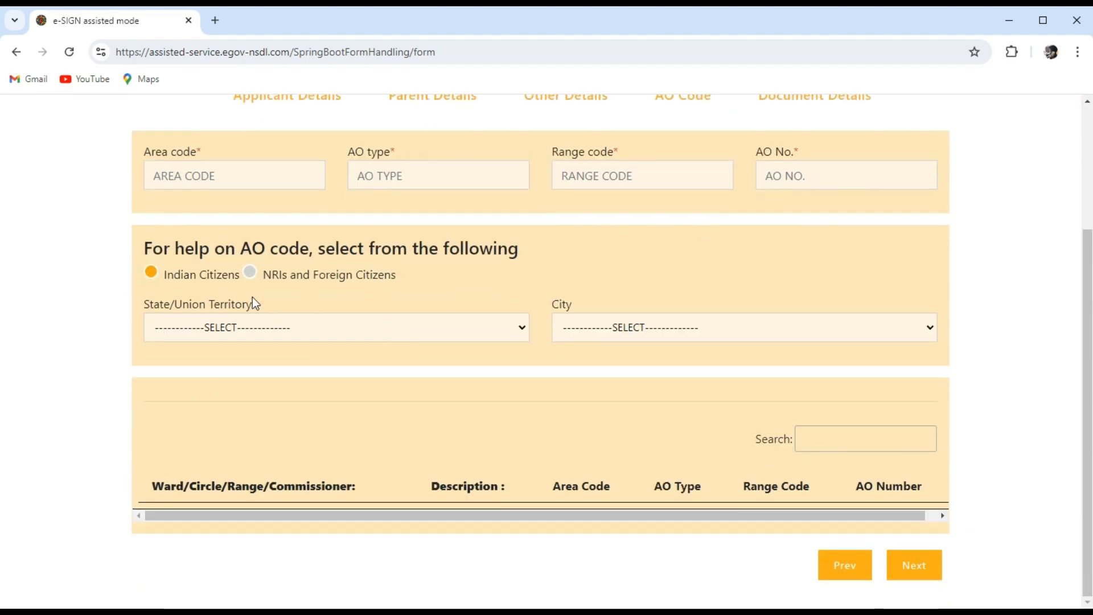
Try the NRI/foreign citizens option, then return to the Indian citizens lookup.
click(250, 272)
click(151, 272)
scroll(227, 321, up, 3)
click(263, 347)
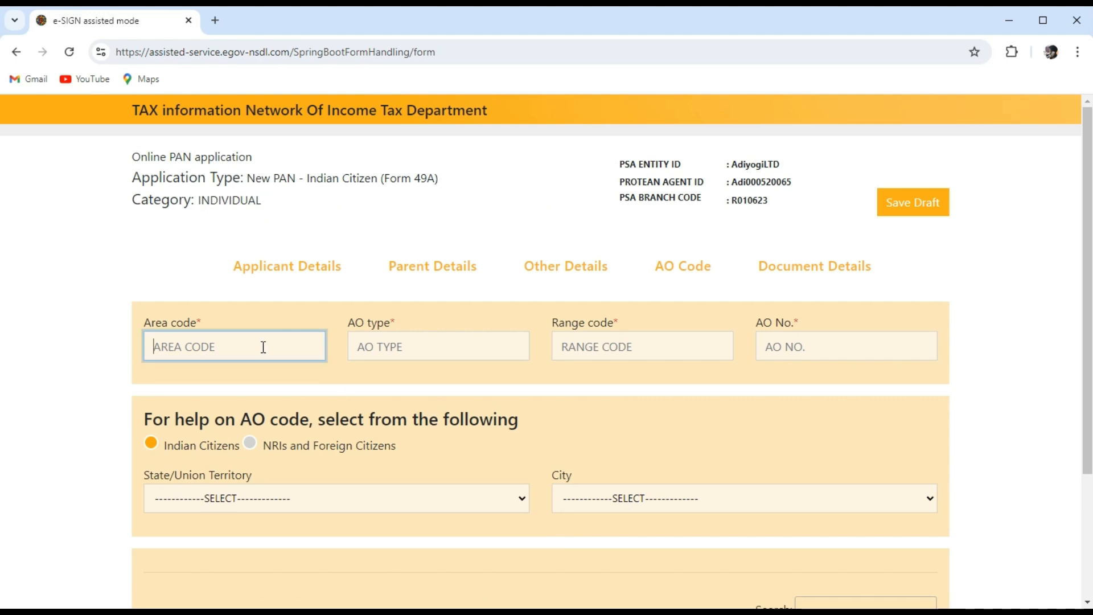
scroll(263, 347, down, 3)
click(253, 328)
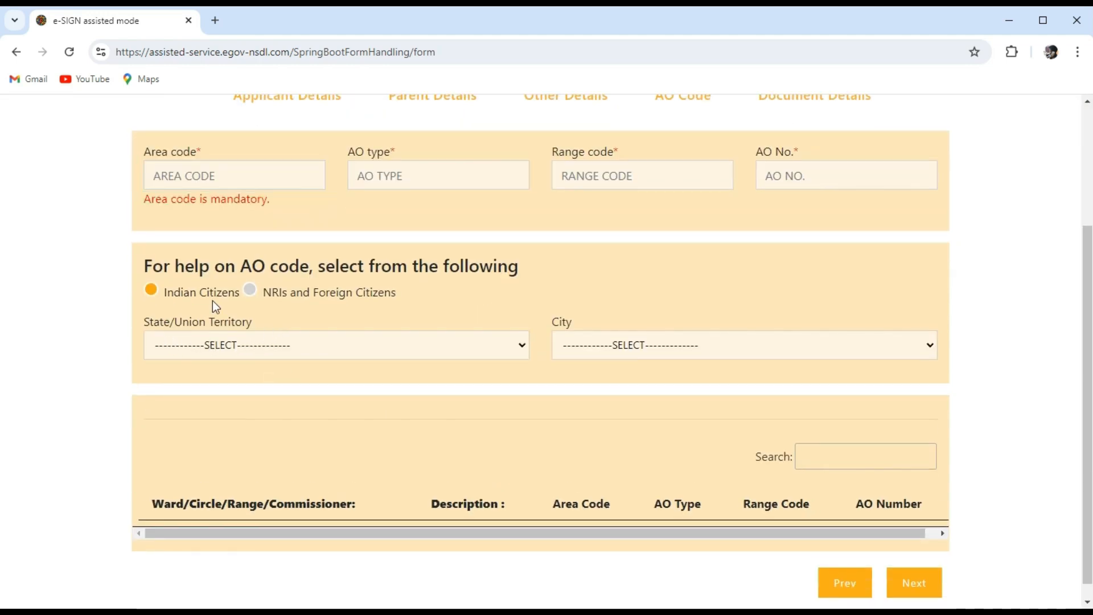
click(251, 292)
click(151, 291)
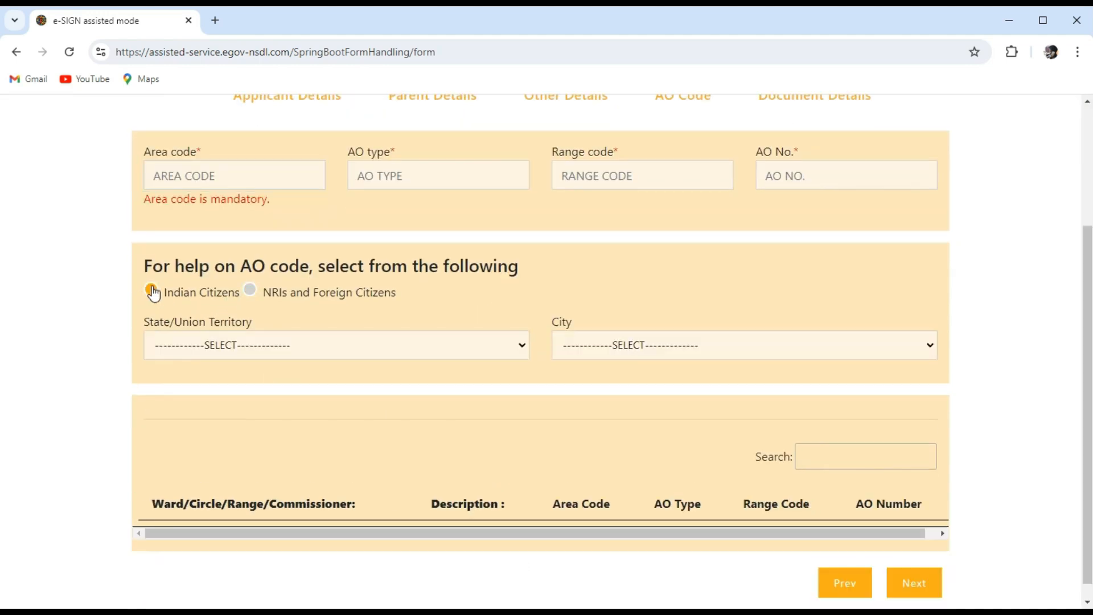
Select WEST BENGAL and MIDNAPUR, filling AO code WBG / W / 139 / 91 from WARD 38(1).
click(198, 326)
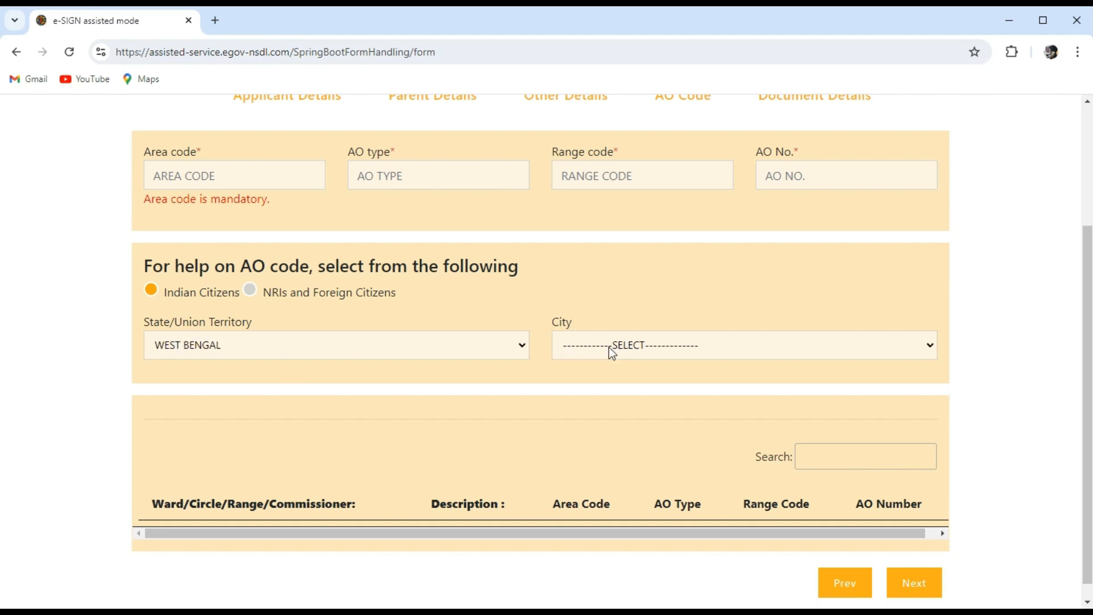
click(778, 395)
scroll(774, 393, down, 2)
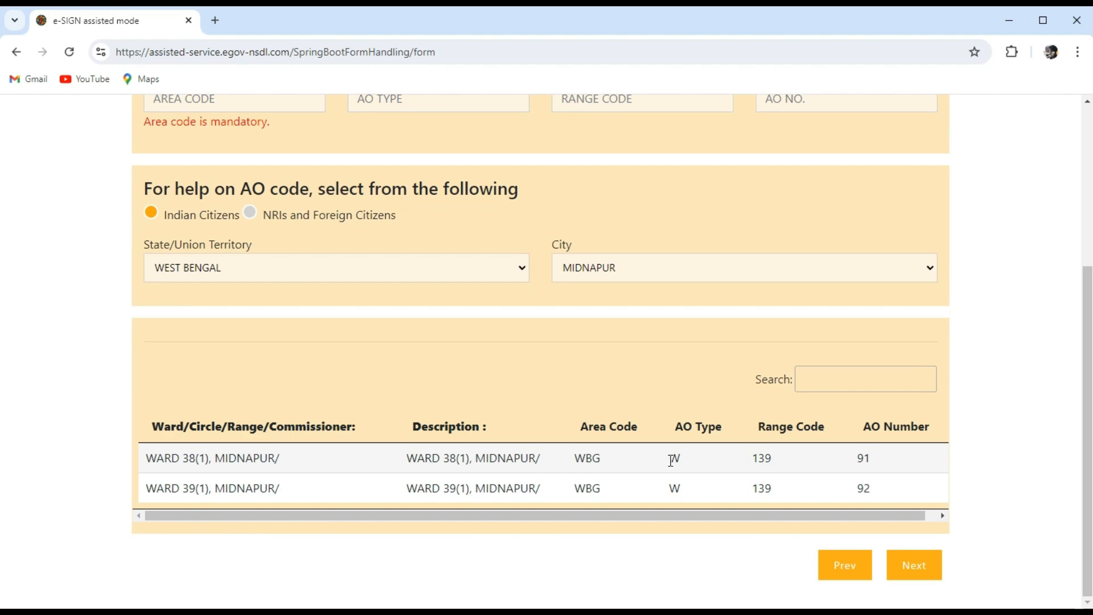
click(672, 460)
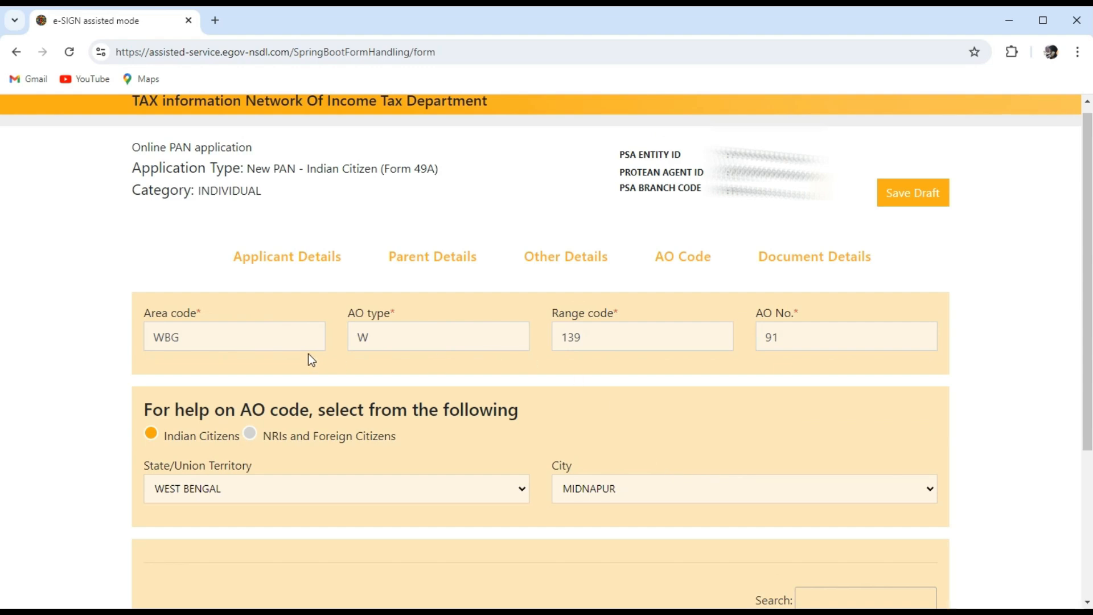
scroll(702, 367, down, 4)
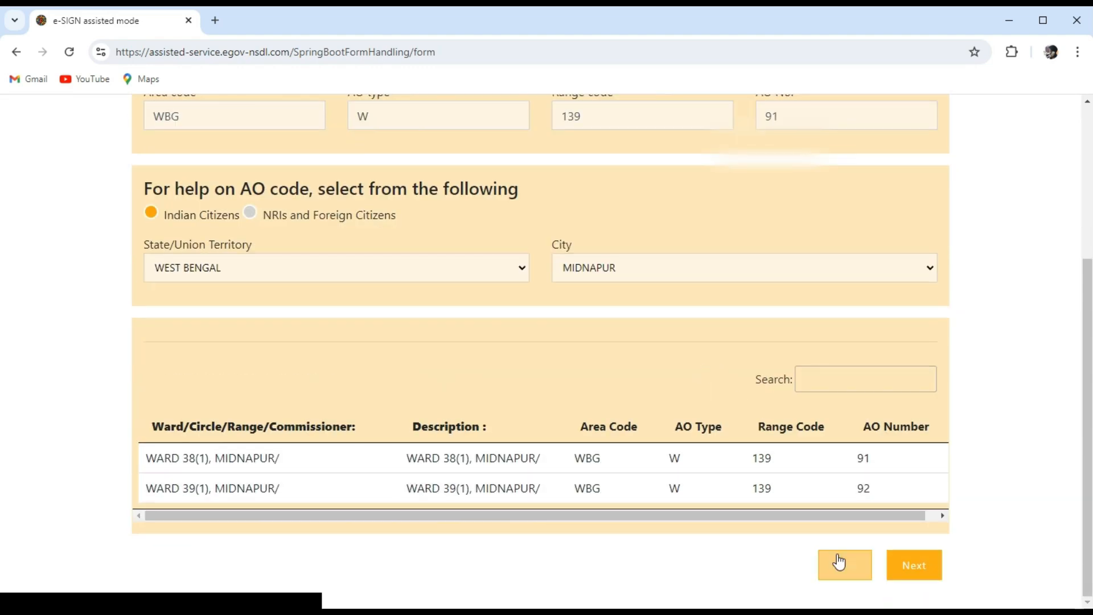
On the Document Details step, choose AADHAAR Card for Proof Of Identity, Proof Of Address and Proof Of DOB.
click(909, 570)
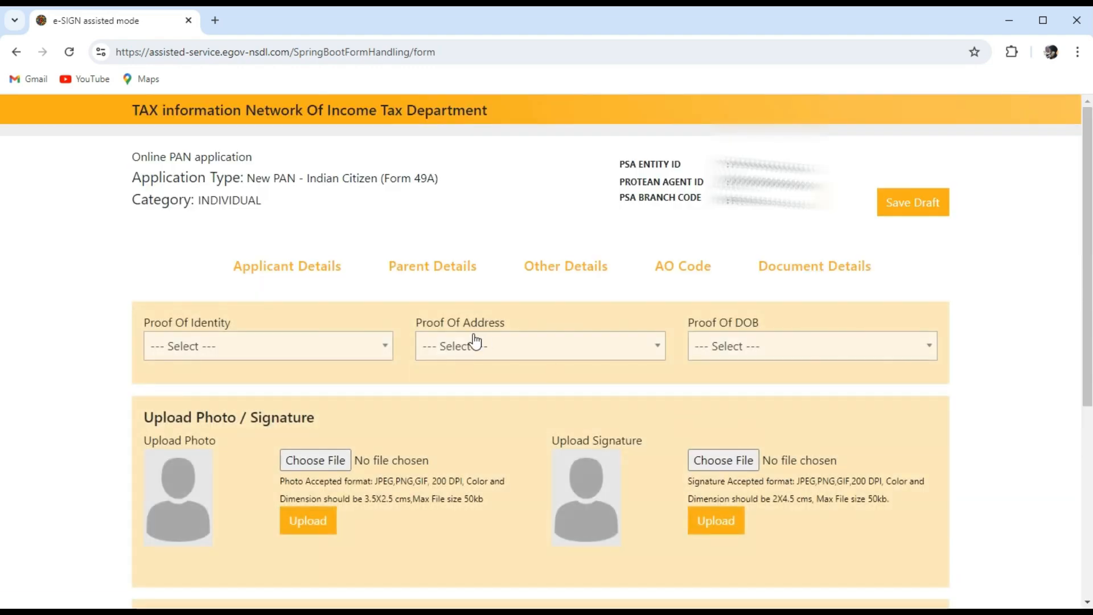
click(275, 351)
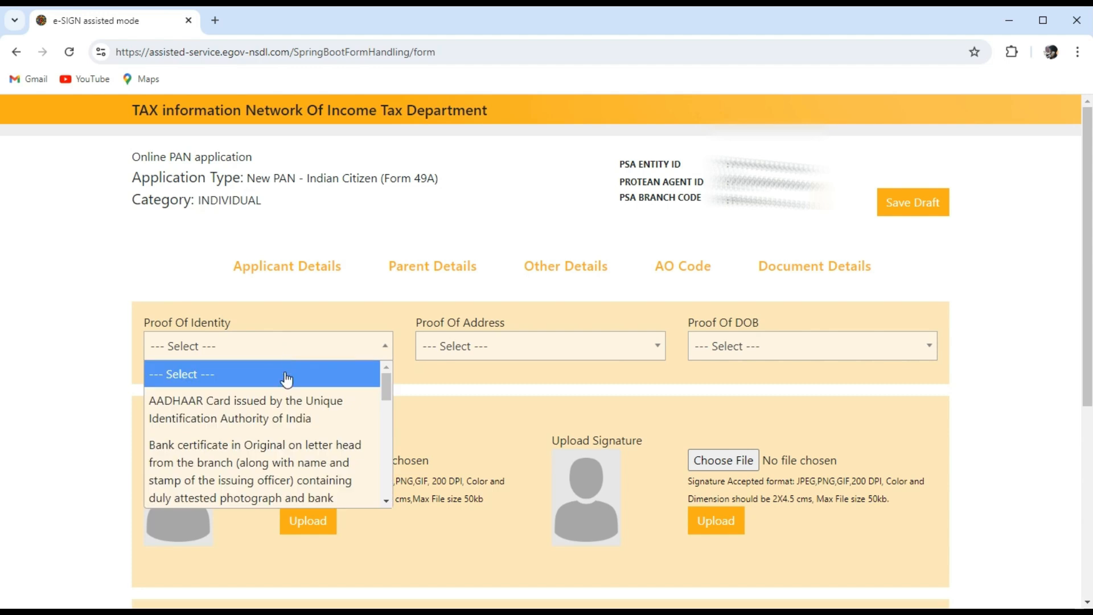
click(262, 400)
click(599, 354)
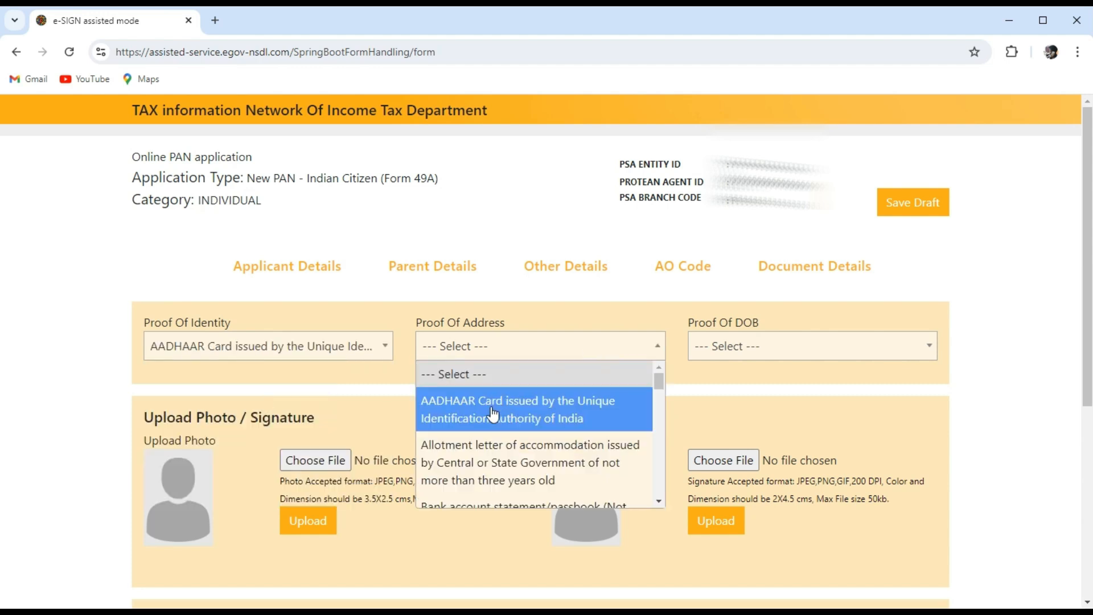
click(600, 415)
click(818, 349)
click(785, 409)
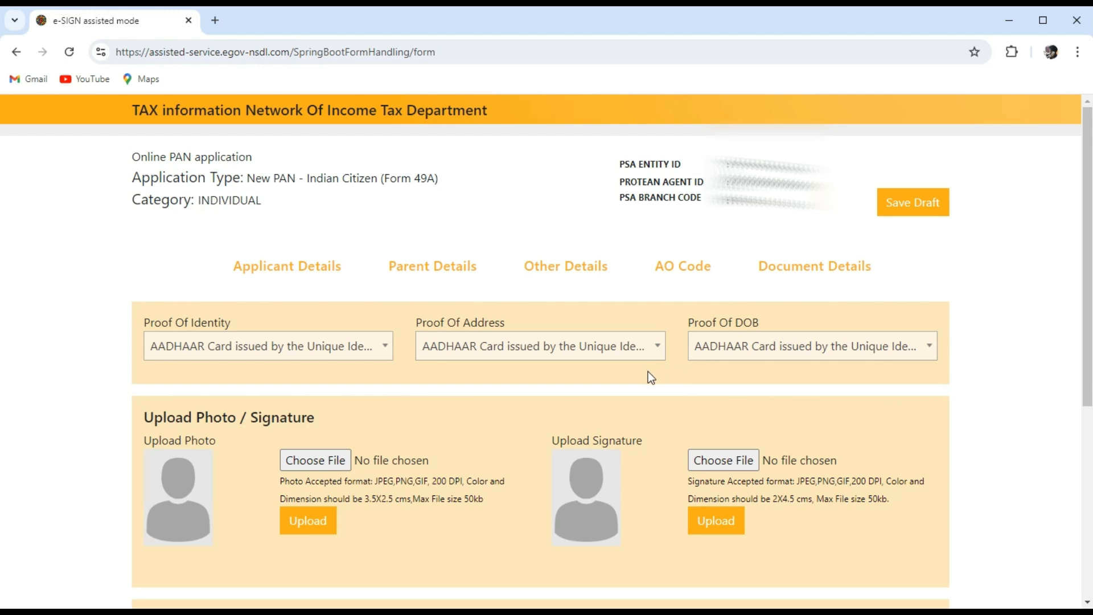
scroll(651, 377, down, 3)
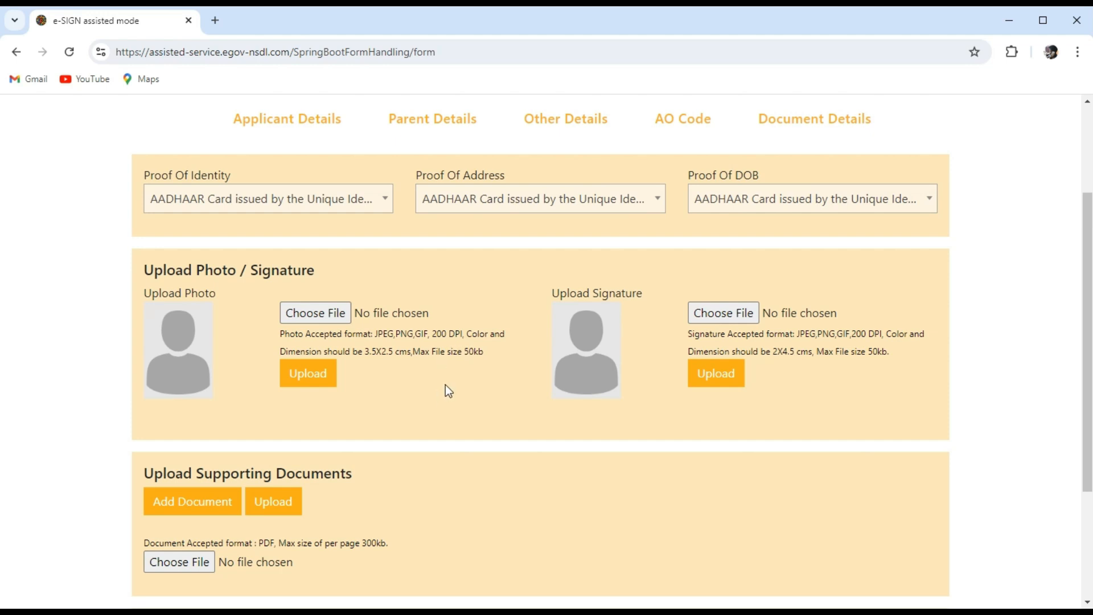
Select the applicant's photo image from the document folder on the Desktop.
click(343, 315)
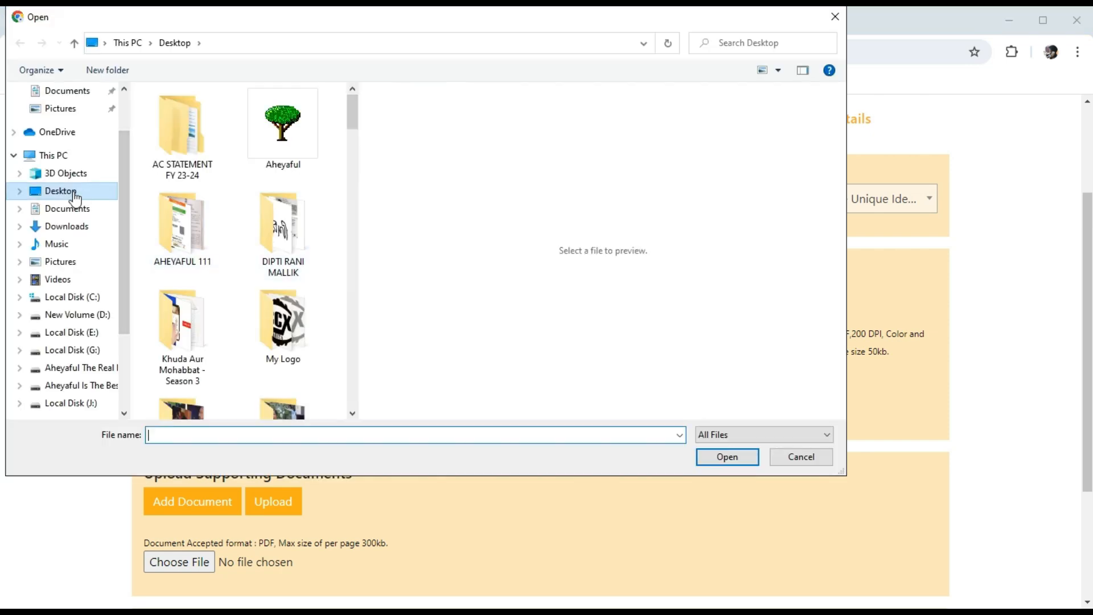
click(72, 195)
key(Right)
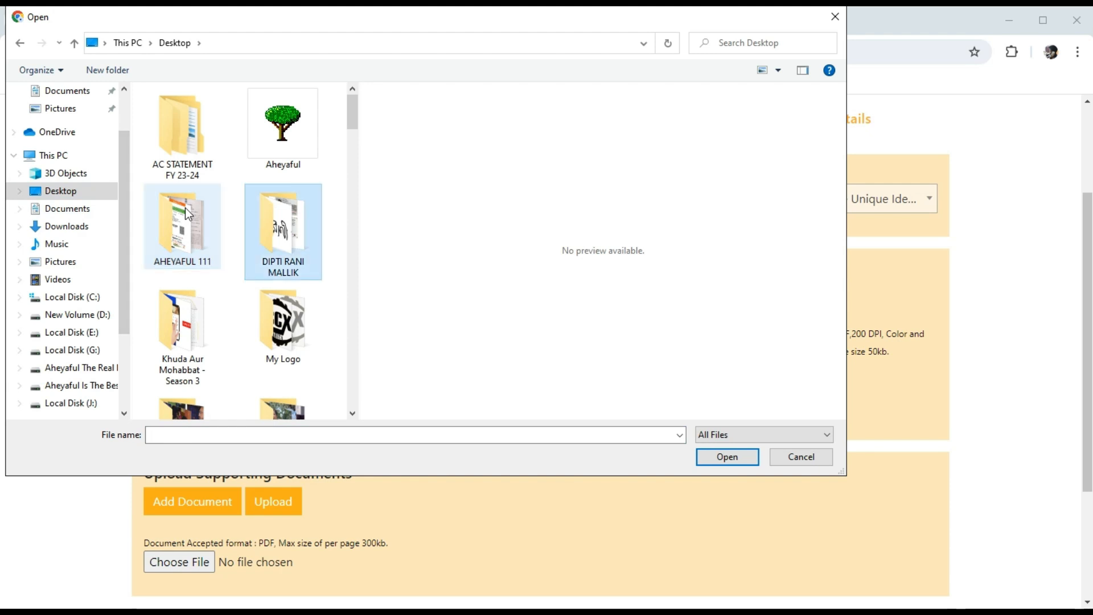
key(Return)
click(186, 217)
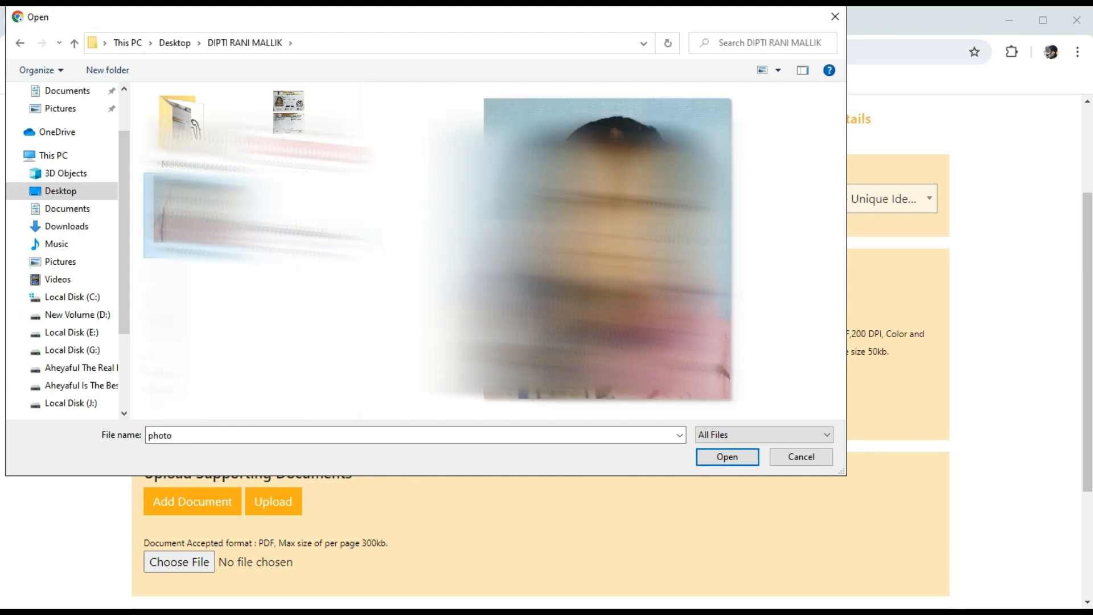
click(707, 462)
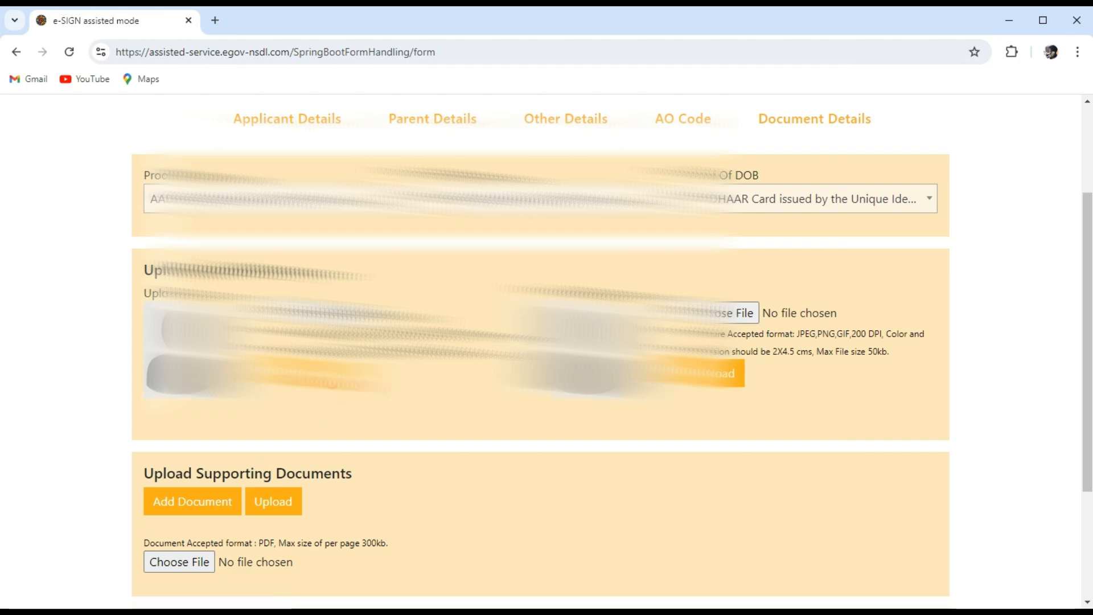
scroll(449, 401, down, 3)
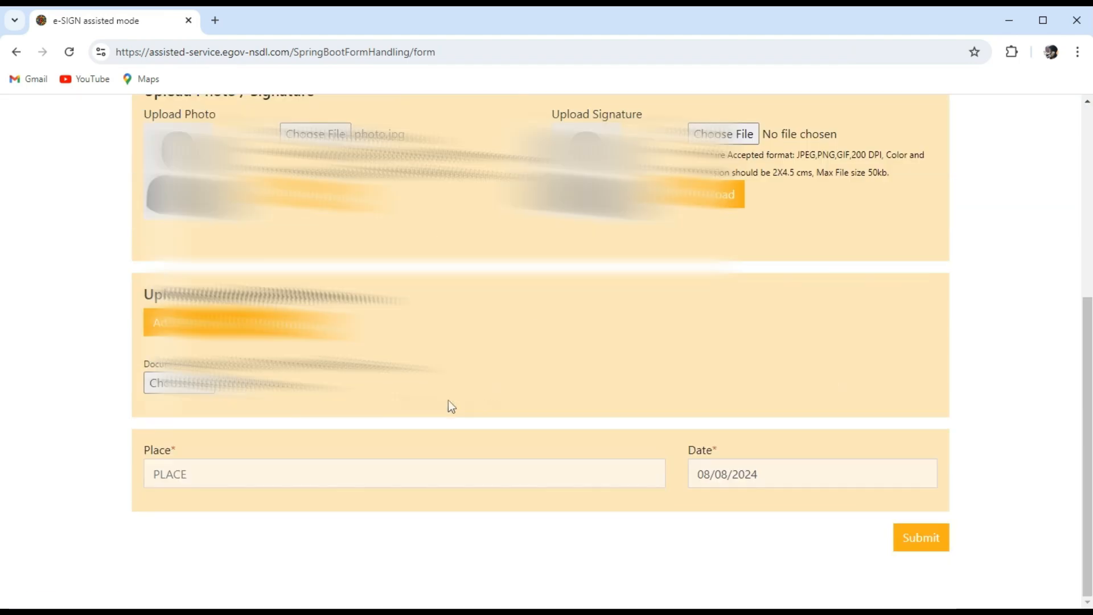
scroll(449, 401, up, 2)
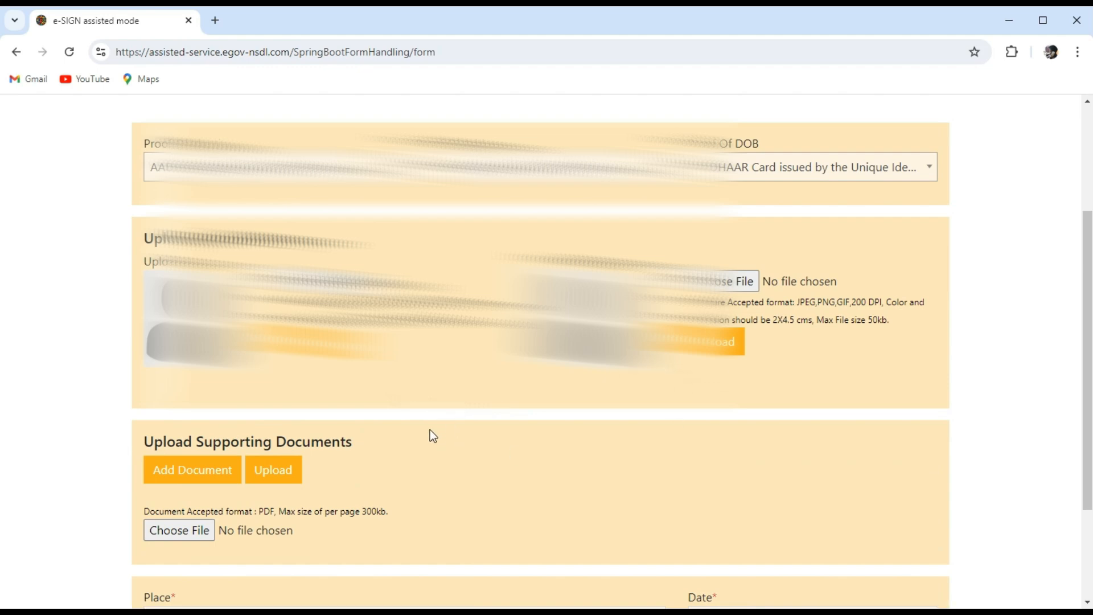
Choose sign.jpg as the signature image and upload it.
click(749, 282)
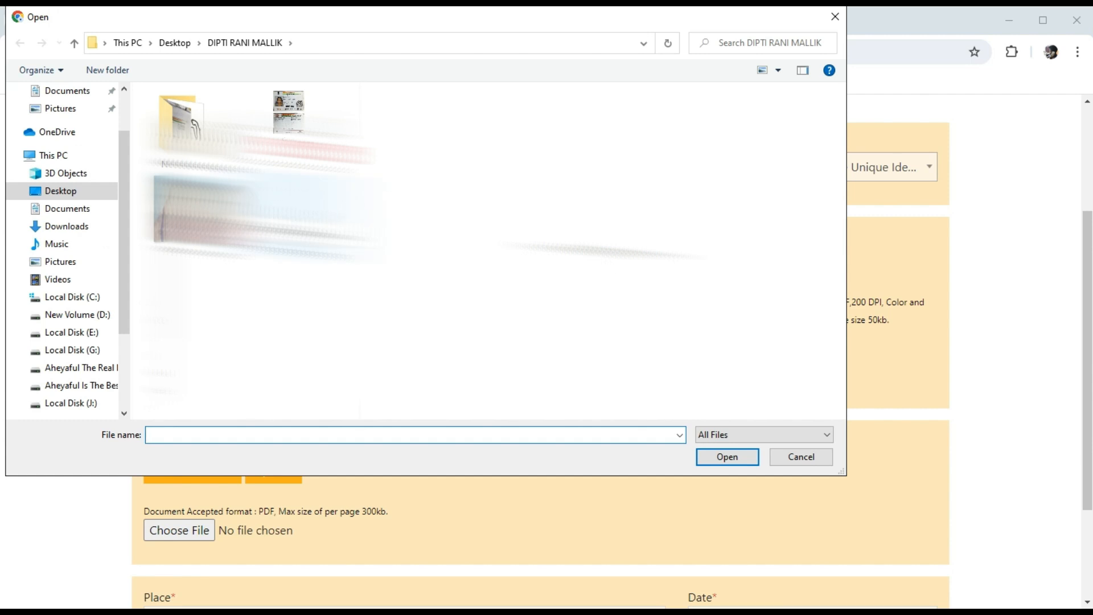
text(sign)
click(727, 457)
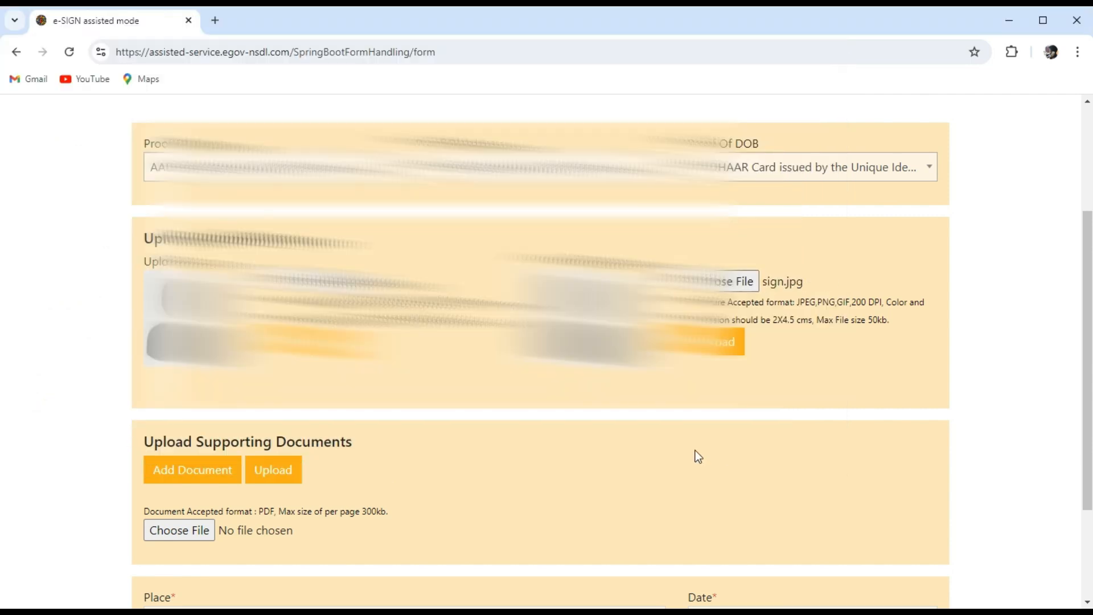
click(718, 342)
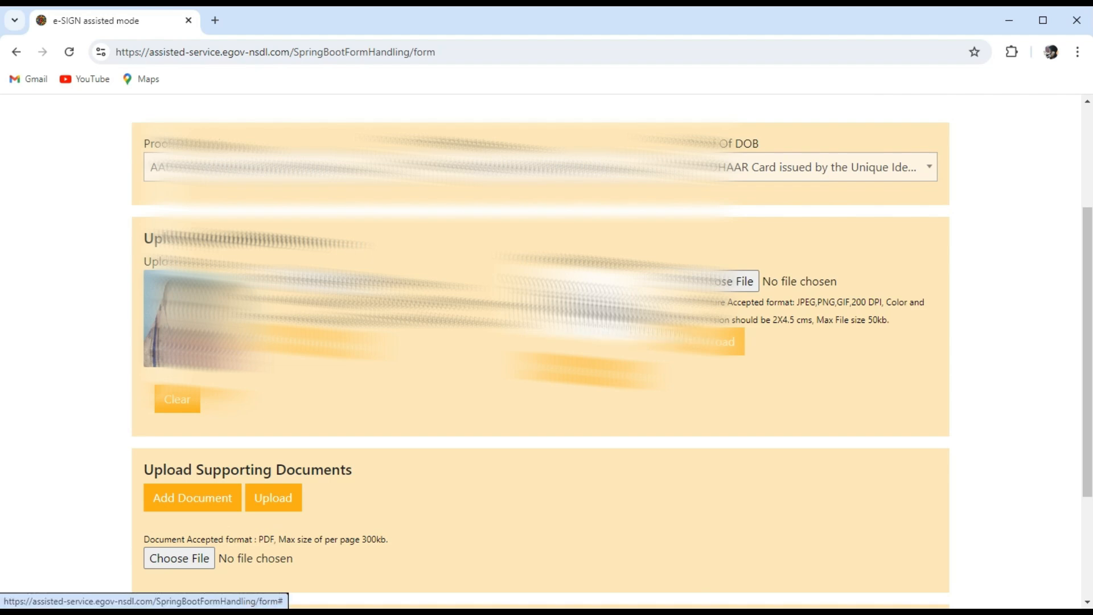
Attach doc.pdf under Upload Supporting Documents.
scroll(215, 434, down, 1)
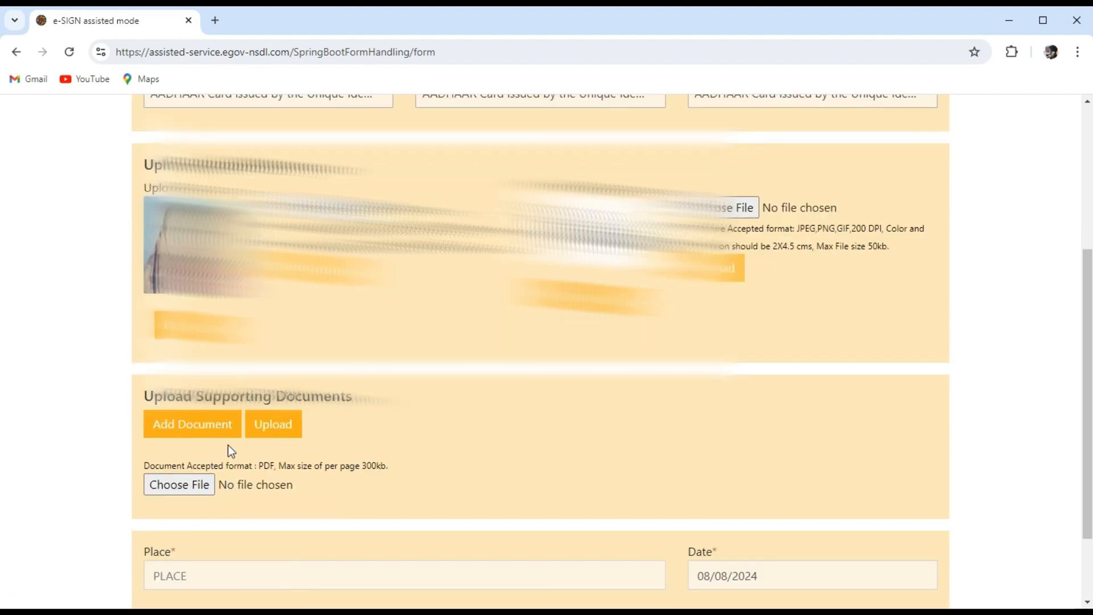
click(183, 486)
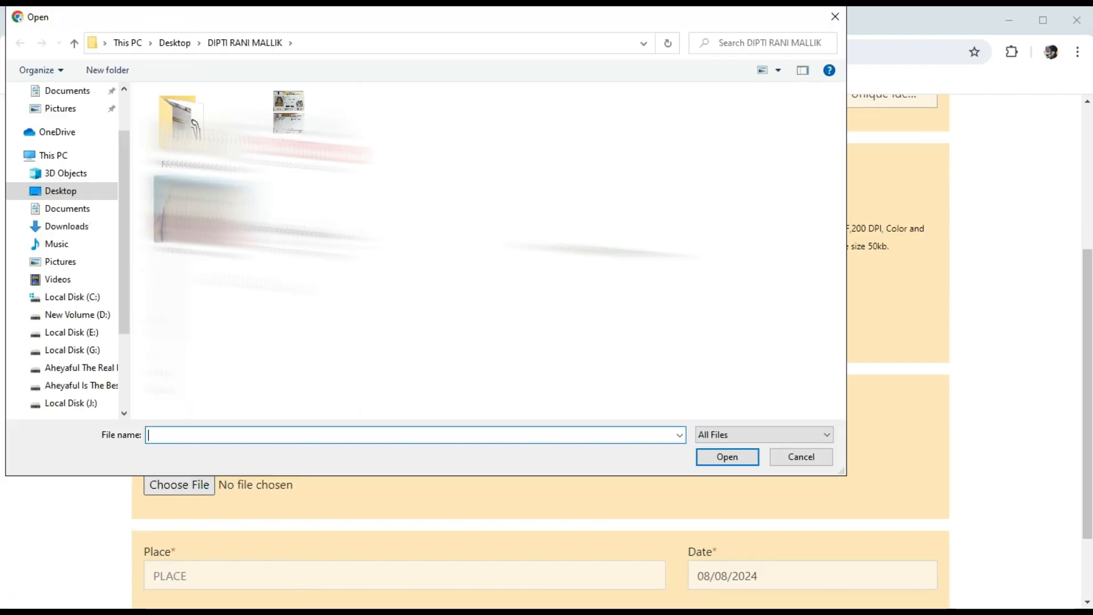
text(doc)
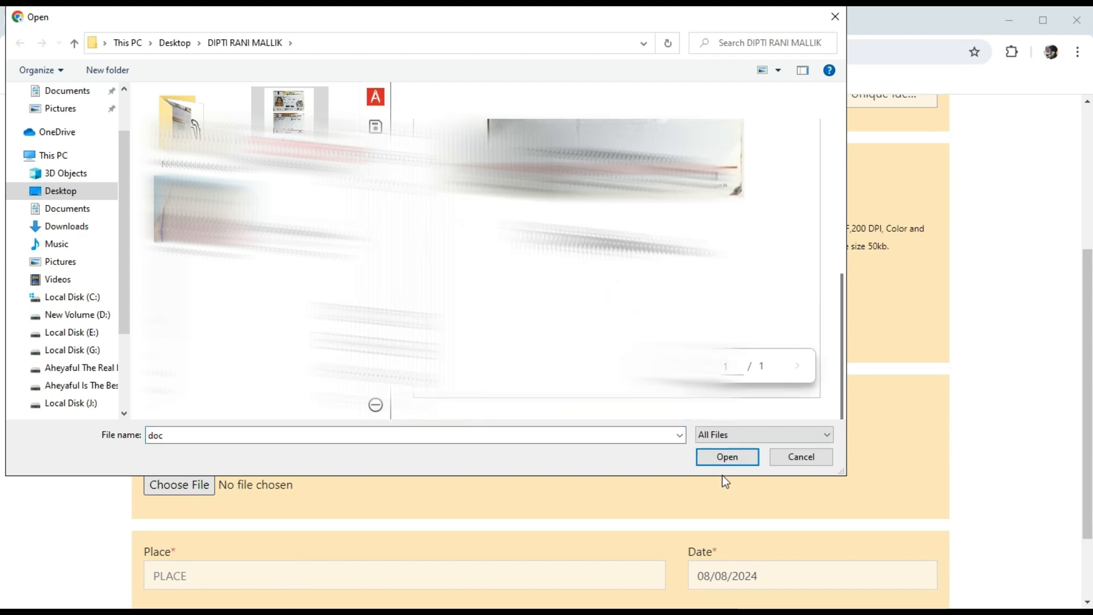
click(725, 465)
Submit the completed PAN form for review.
scroll(448, 463, down, 2)
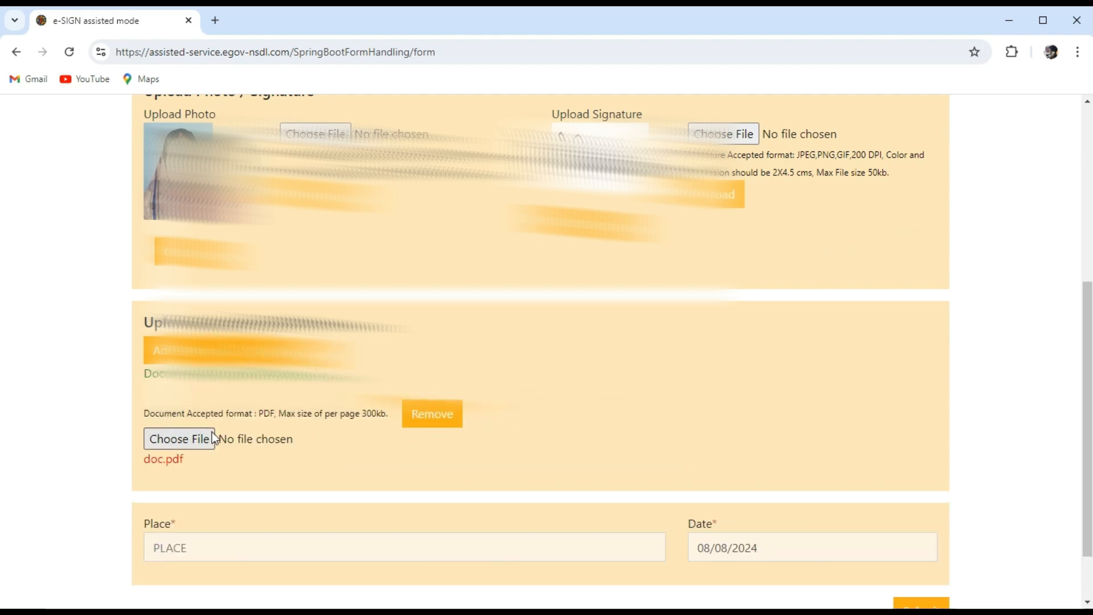
scroll(327, 396, down, 2)
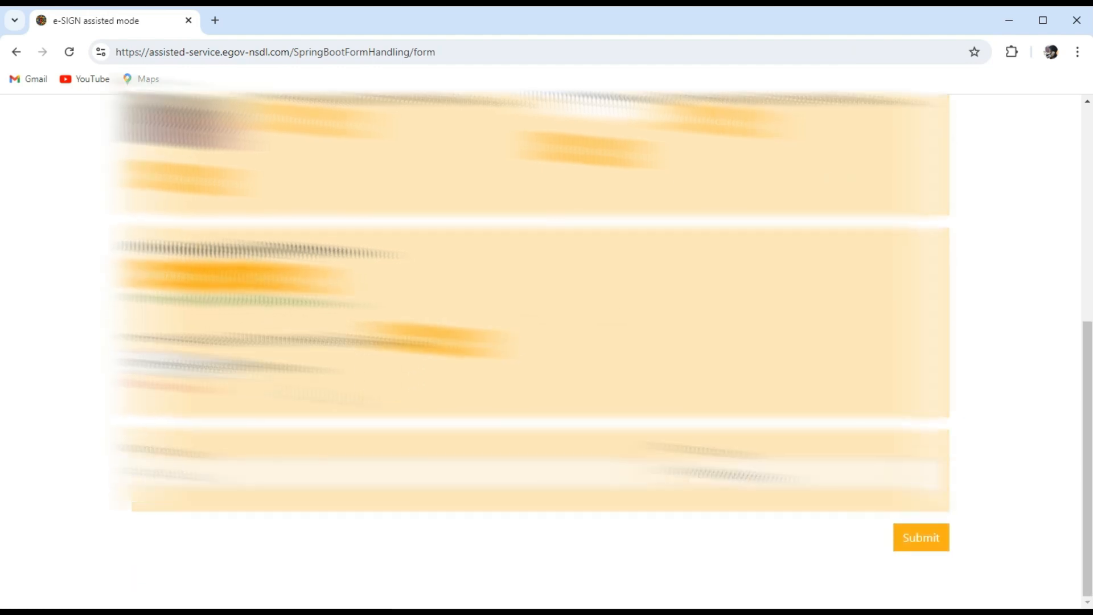
click(364, 474)
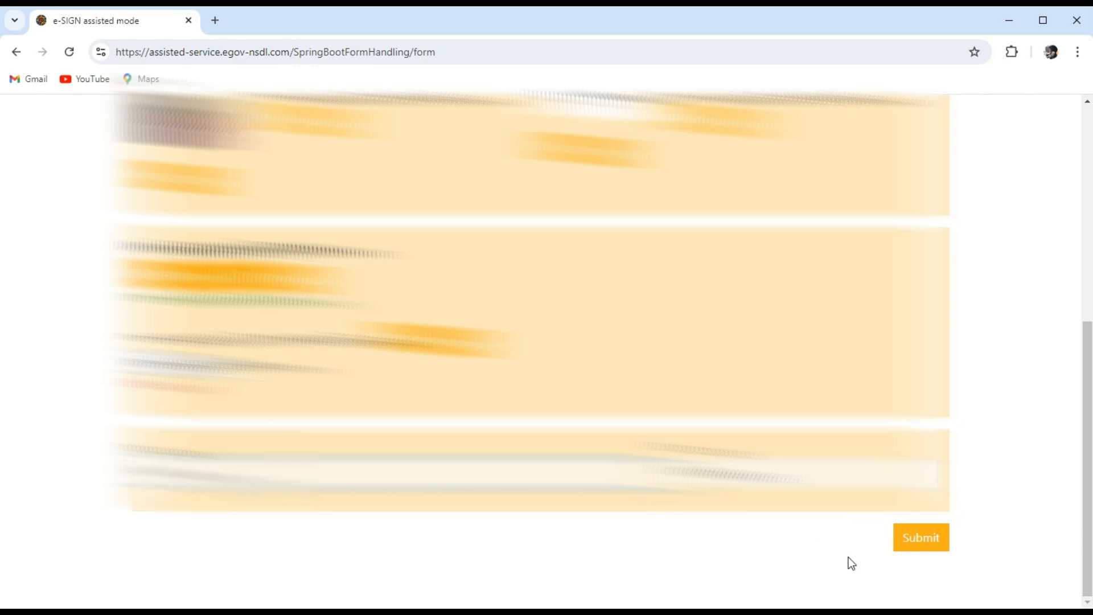
click(920, 537)
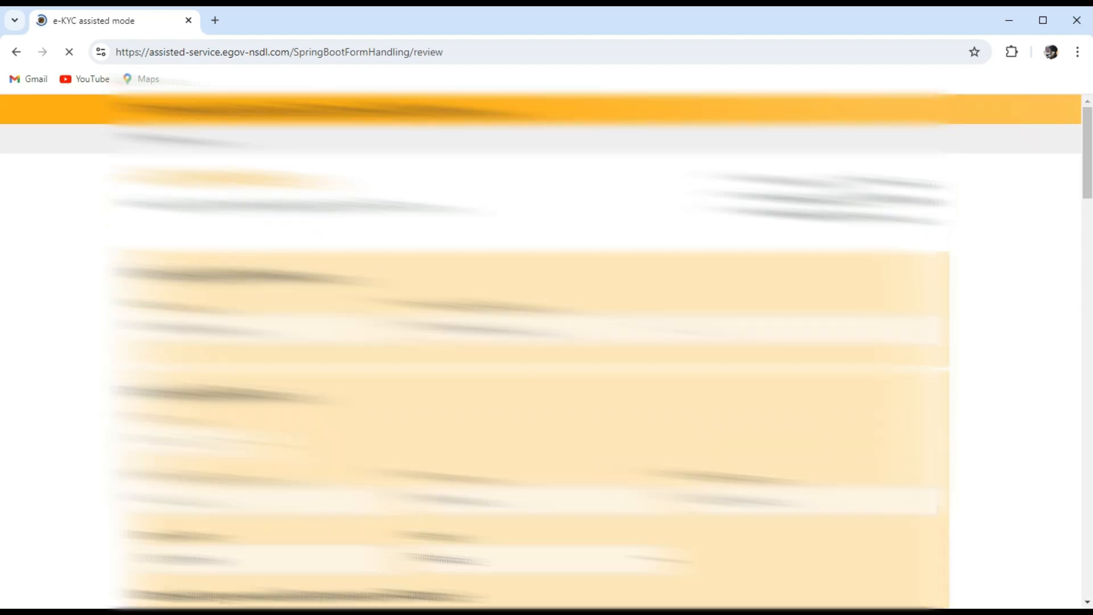
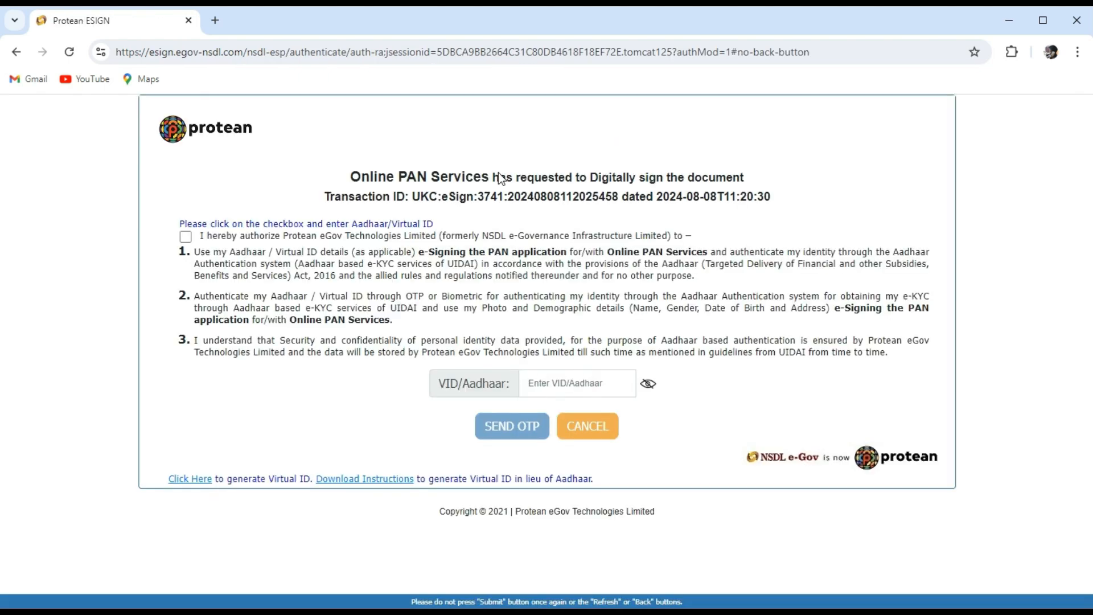
Tick the eSign consent box, enter the Aadhaar number and request an OTP.
click(187, 237)
click(581, 382)
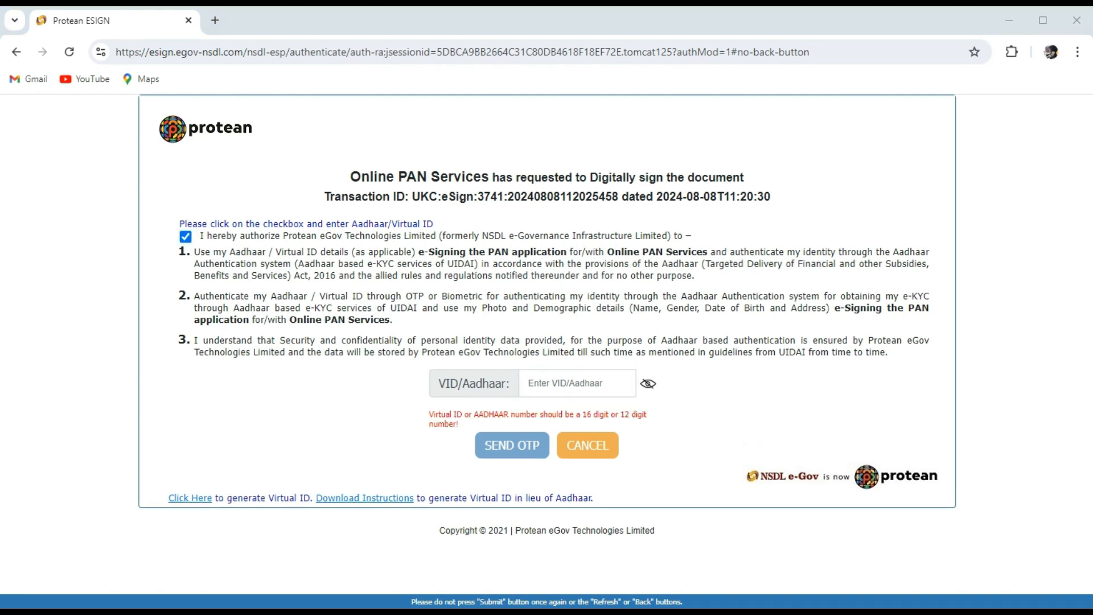
key(alt+Tab)
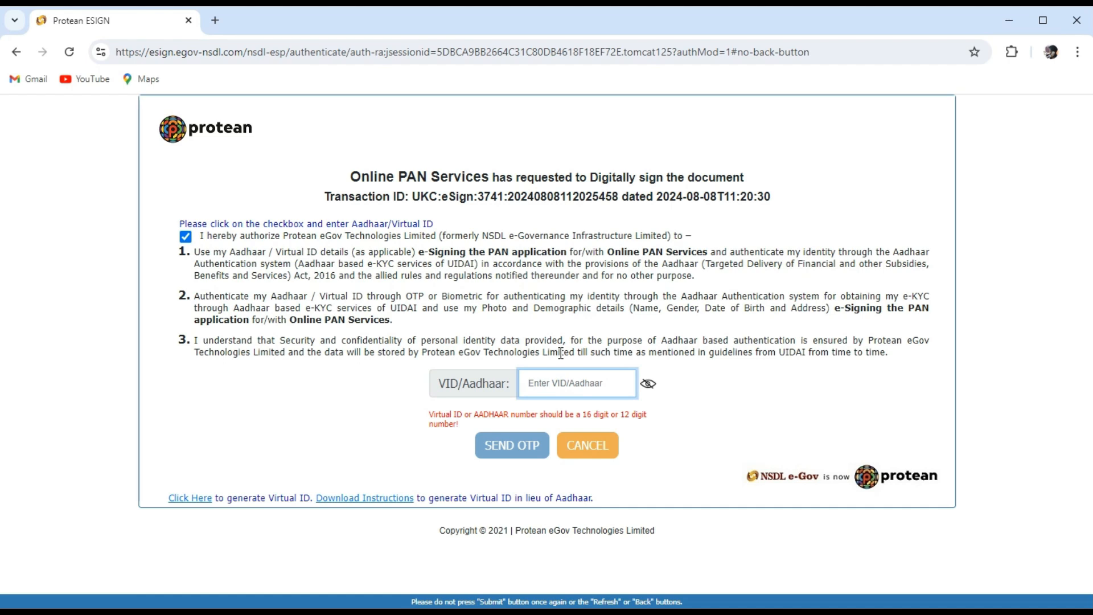
text(••••)
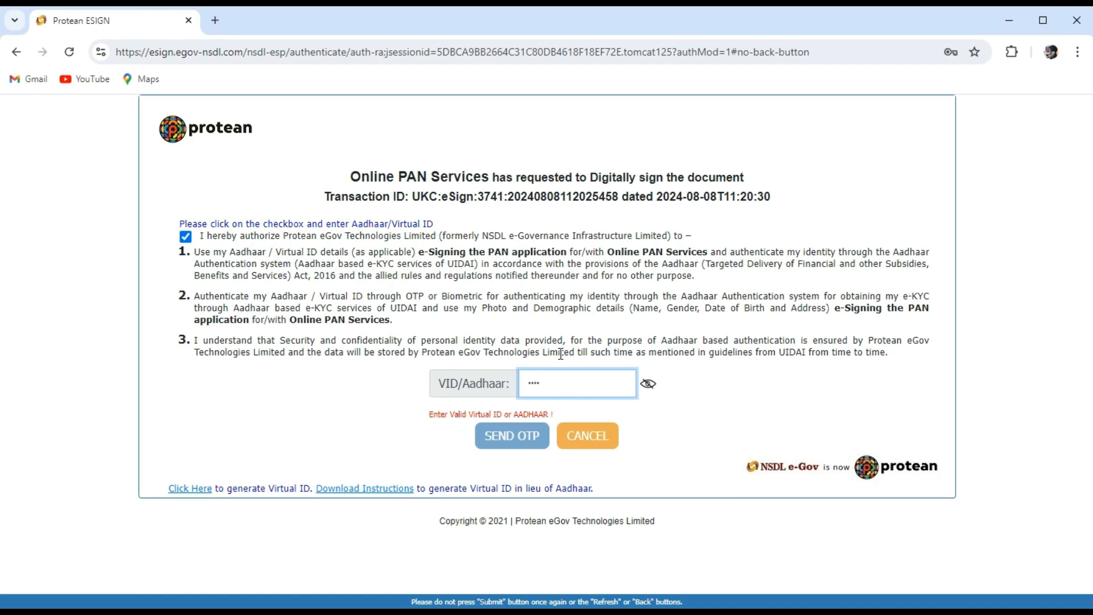
key(alt+Tab)
key(alt+Tab)
text(••••)
key(alt+Tab)
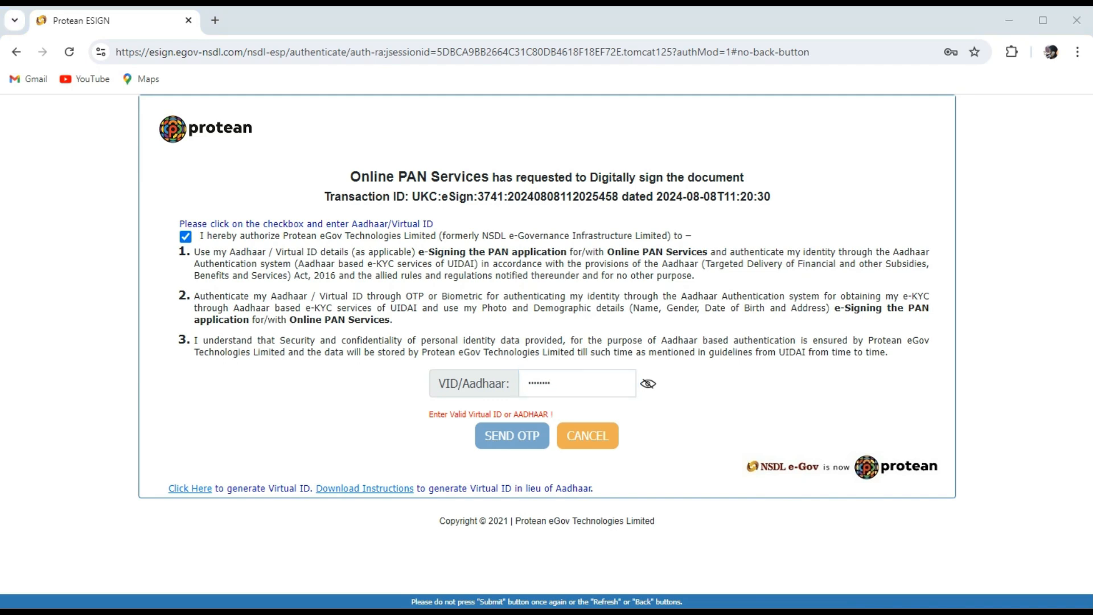
key(alt+Tab)
text(•)
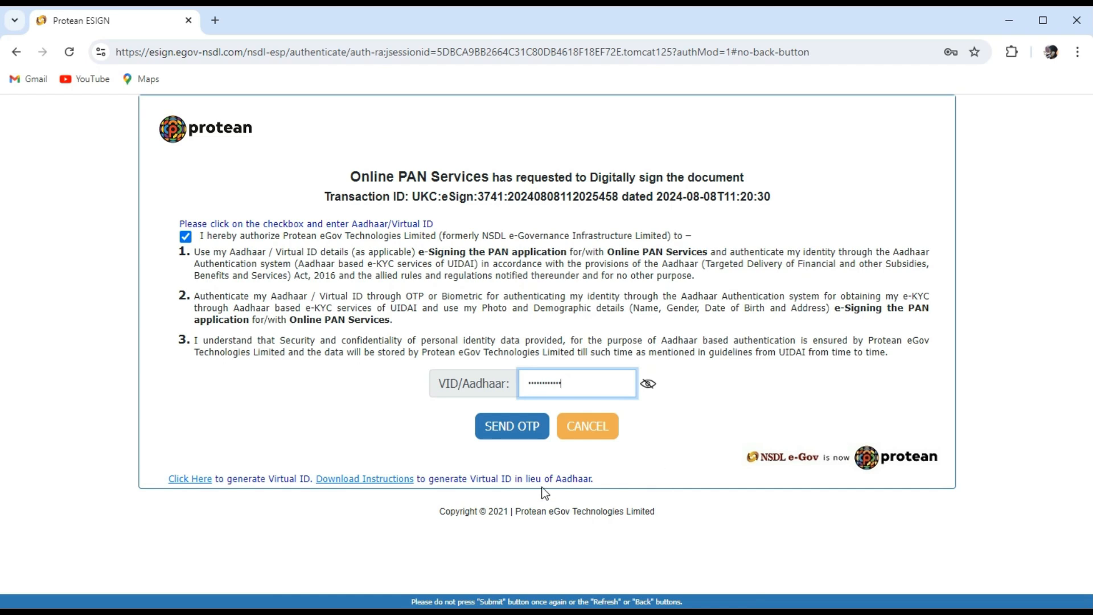
click(528, 430)
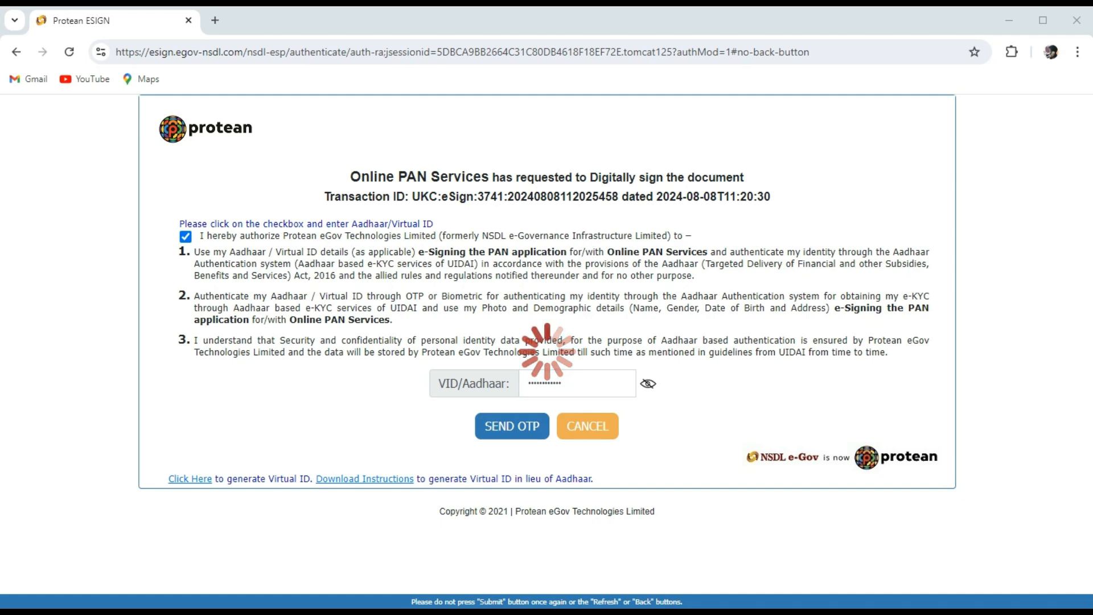
Acknowledge the OTP-sent confirmation so the ENTER OTP field appears.
click(771, 322)
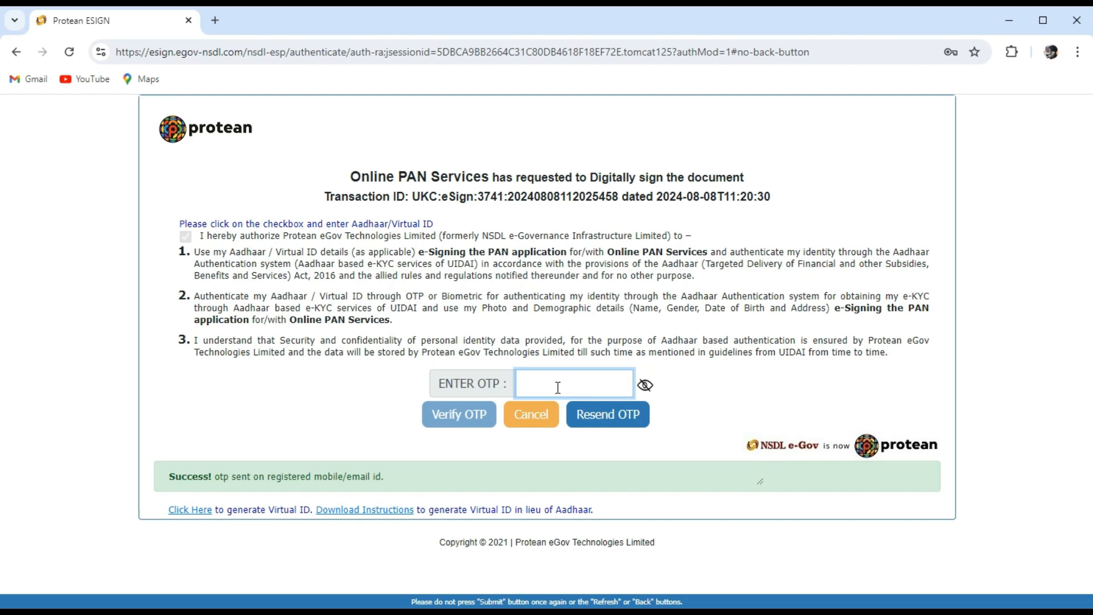
Enter the received six-digit OTP and submit it for verification.
text(•••)
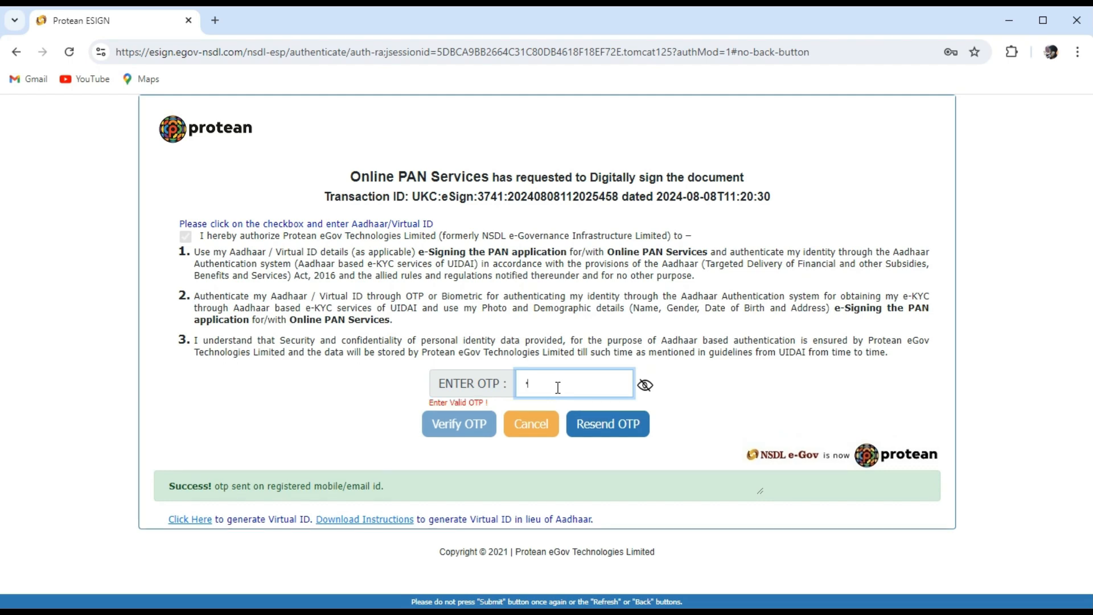
text(•••)
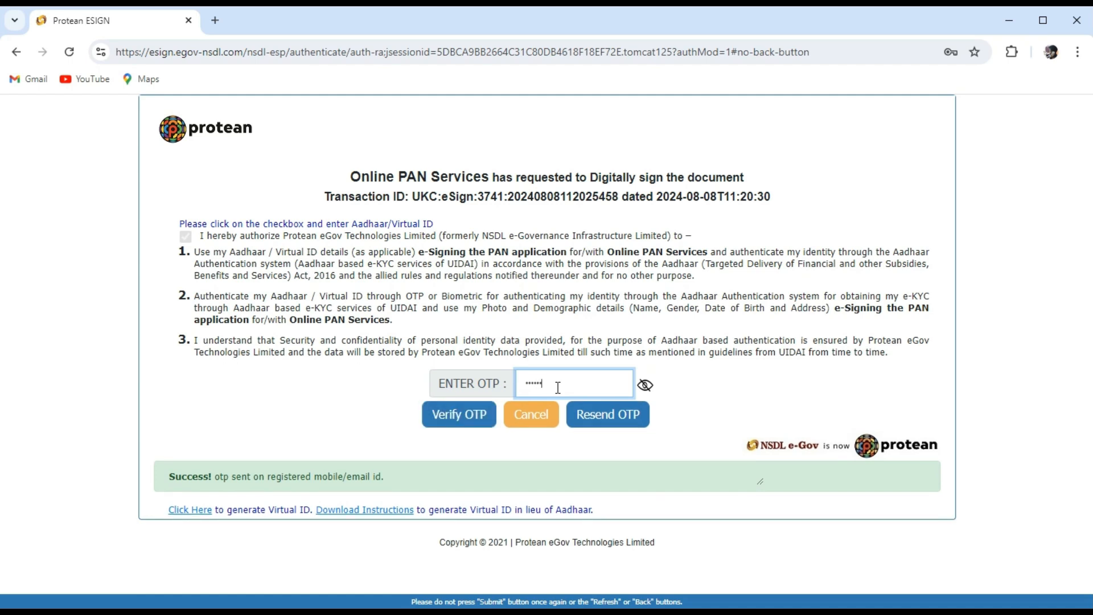
click(458, 417)
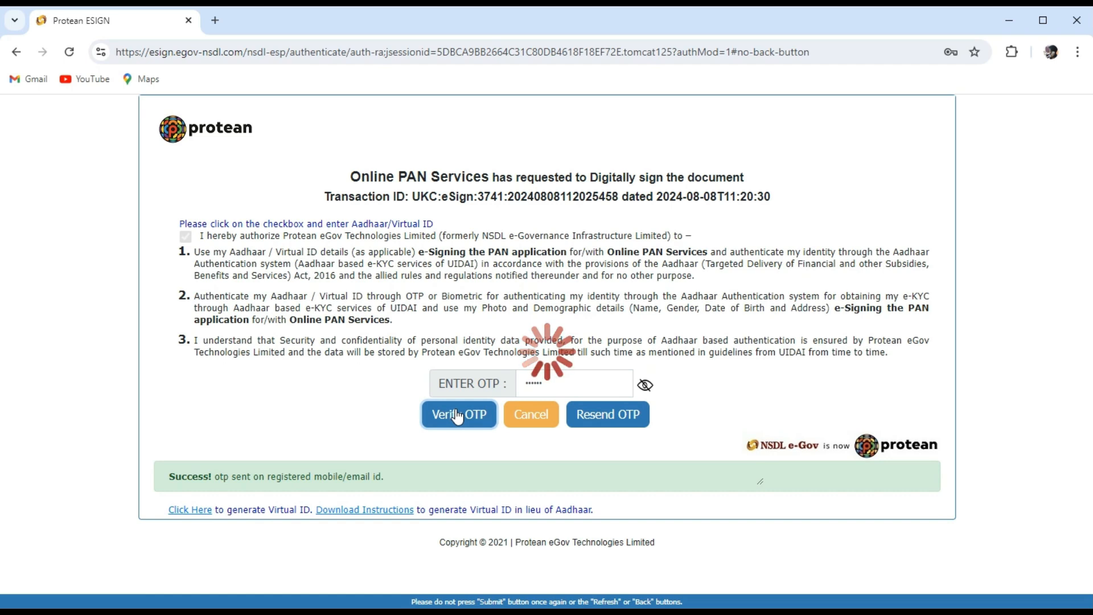